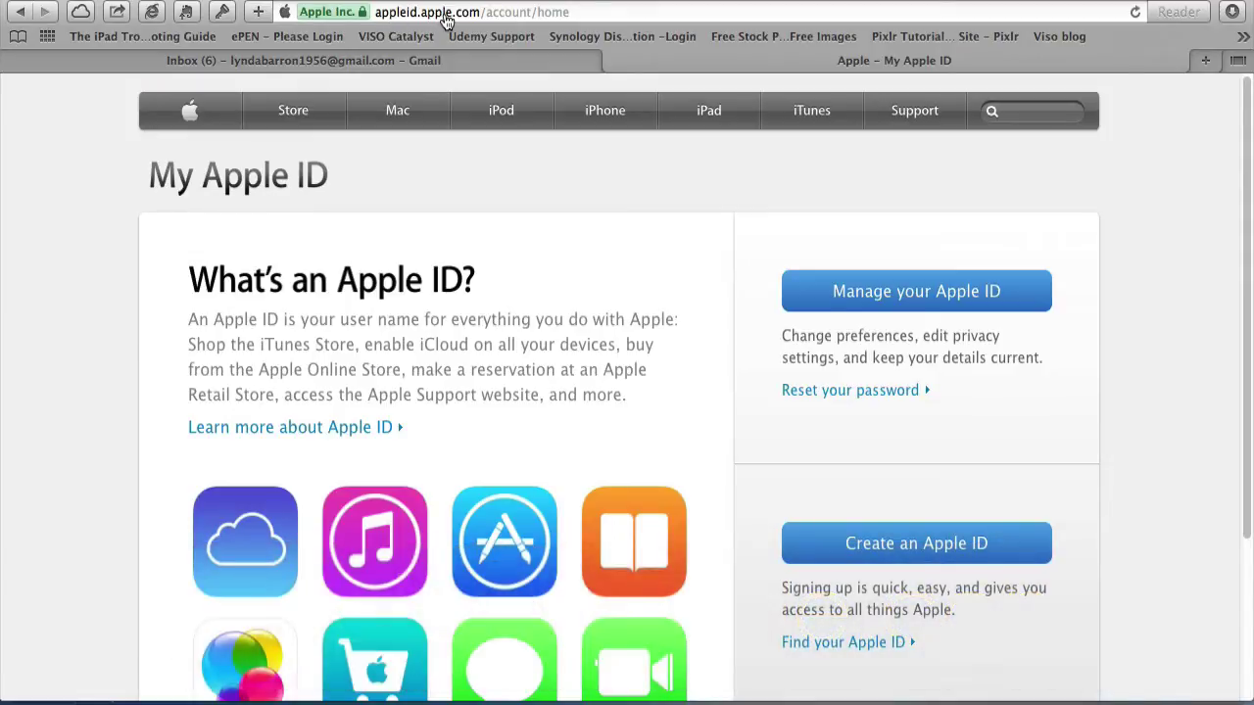
# Step: Sign in to My Apple ID with the account's Apple ID e-mail and password
pyautogui.click(882, 307)
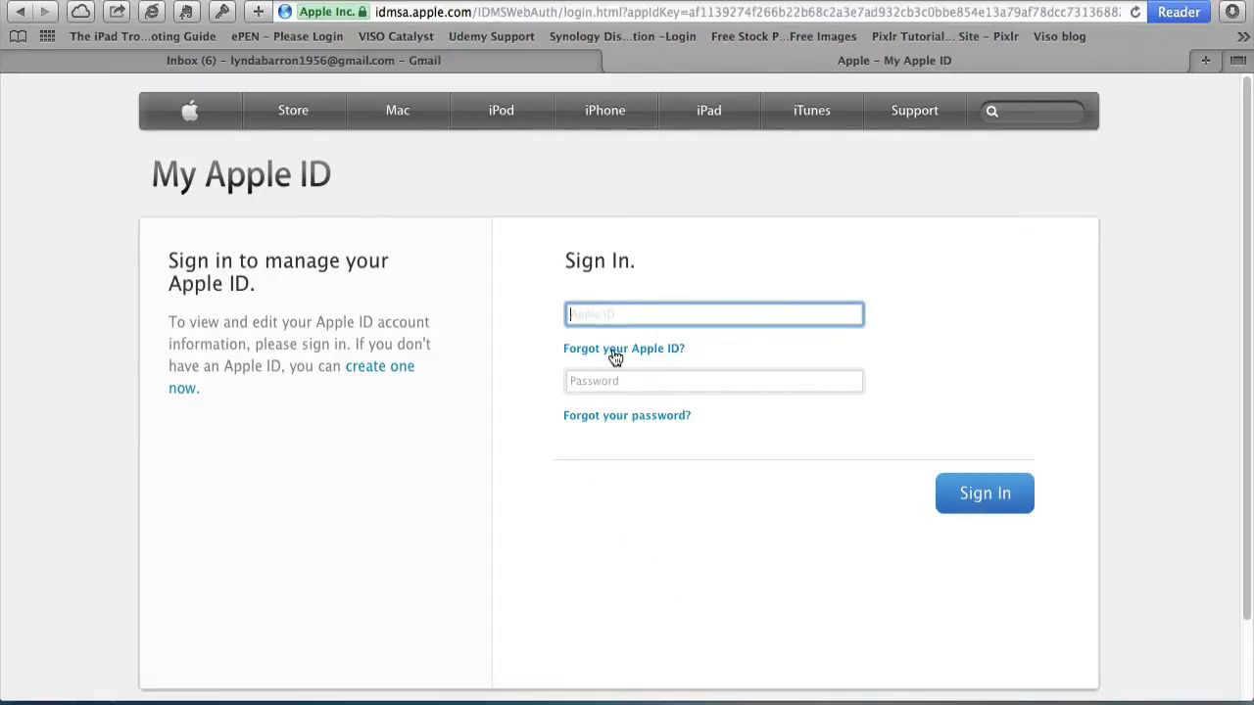
pyautogui.press('Tab')
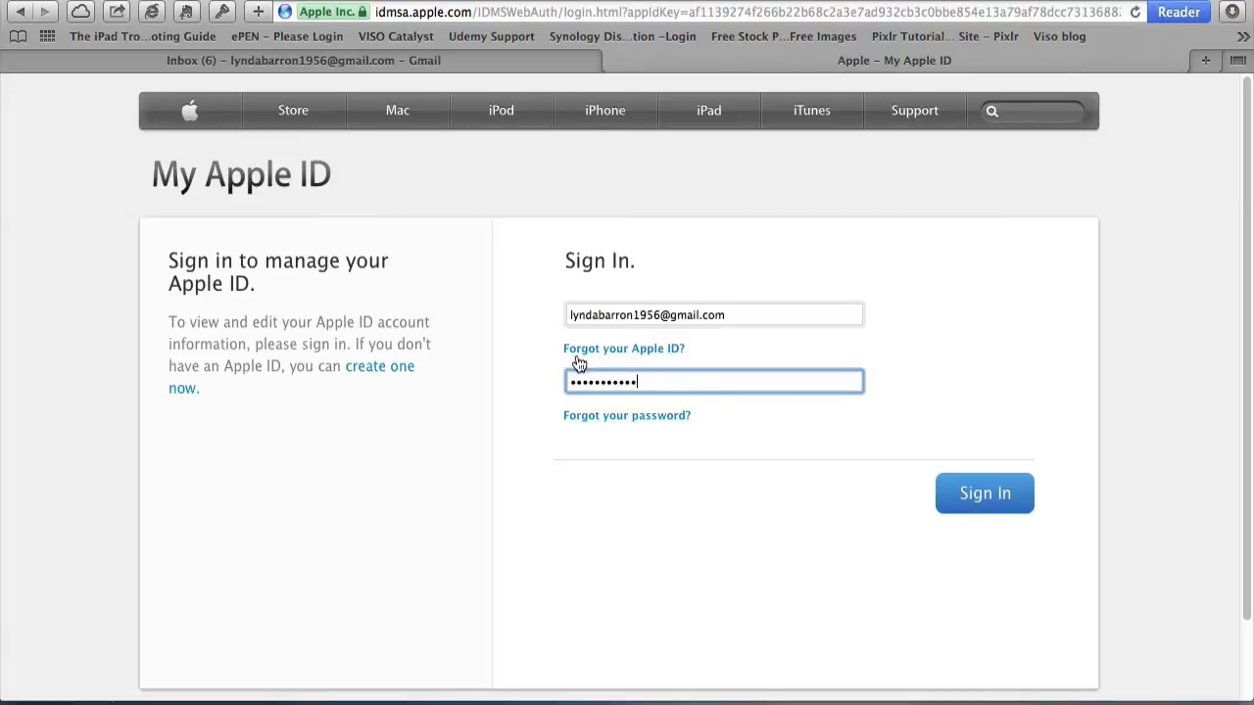
pyautogui.click(985, 498)
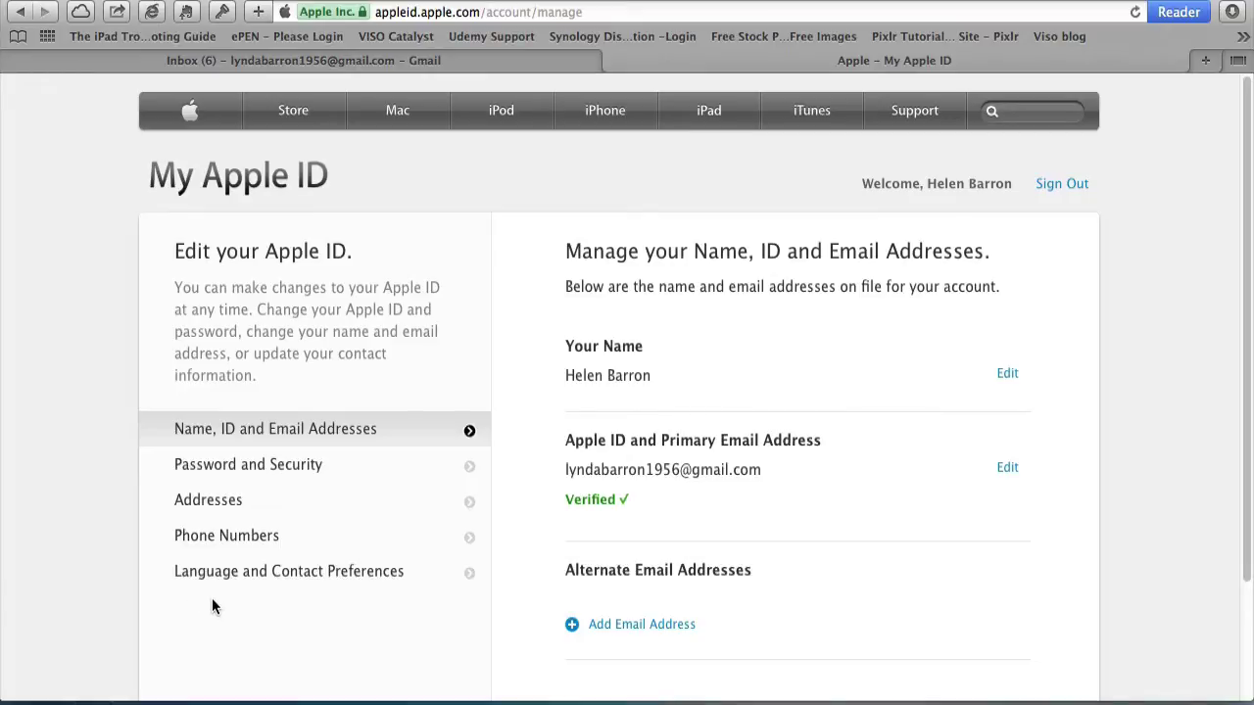
# Step: Open Password and Security and answer the first-pet and first-vehicle security questions
pyautogui.click(208, 472)
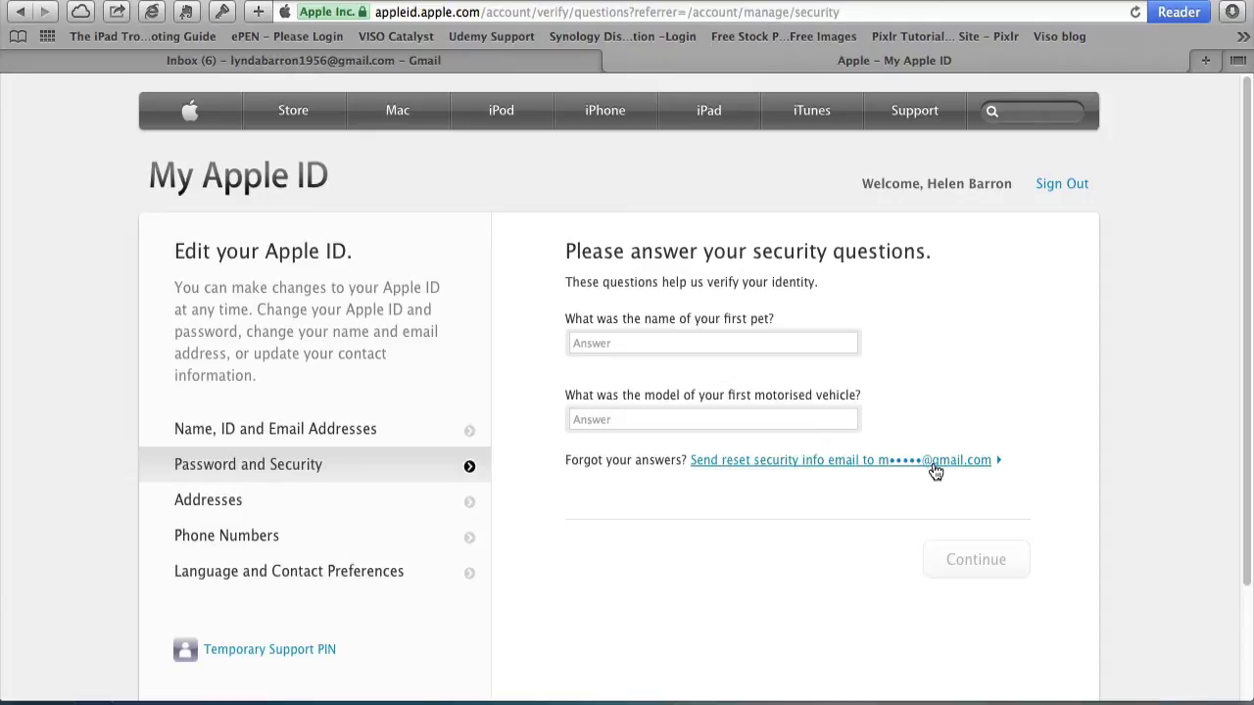
pyautogui.click(609, 341)
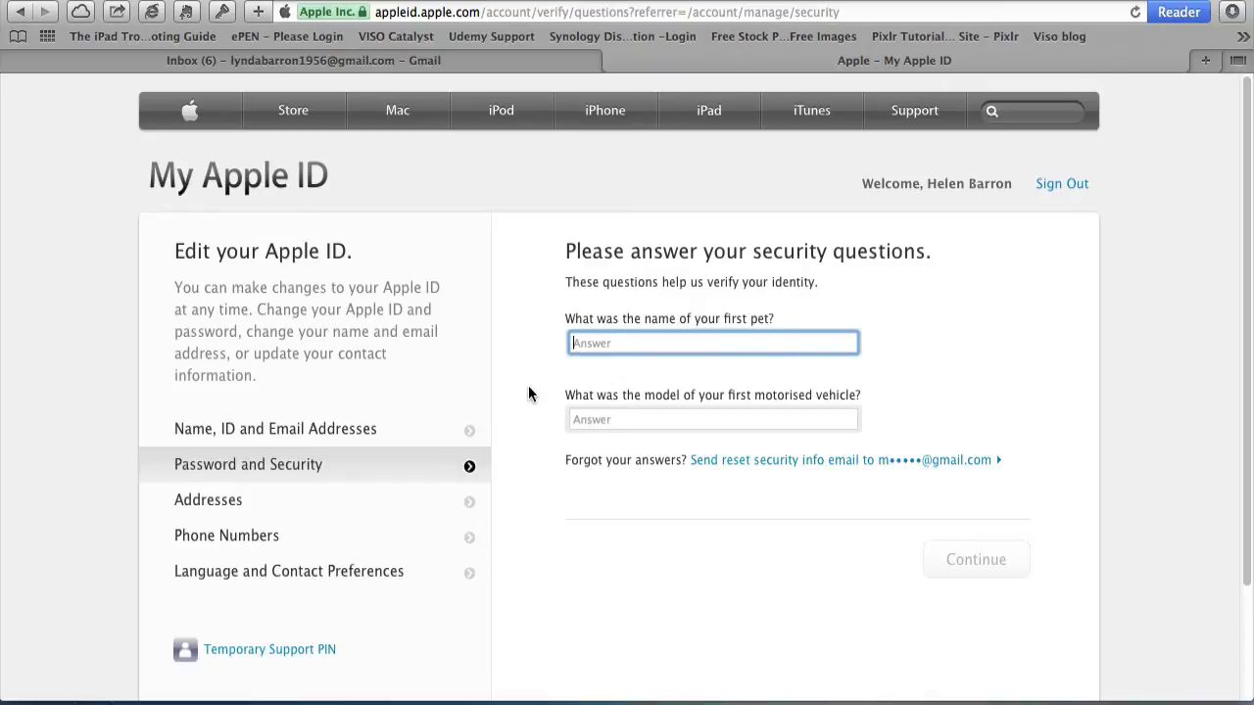
pyautogui.click(578, 428)
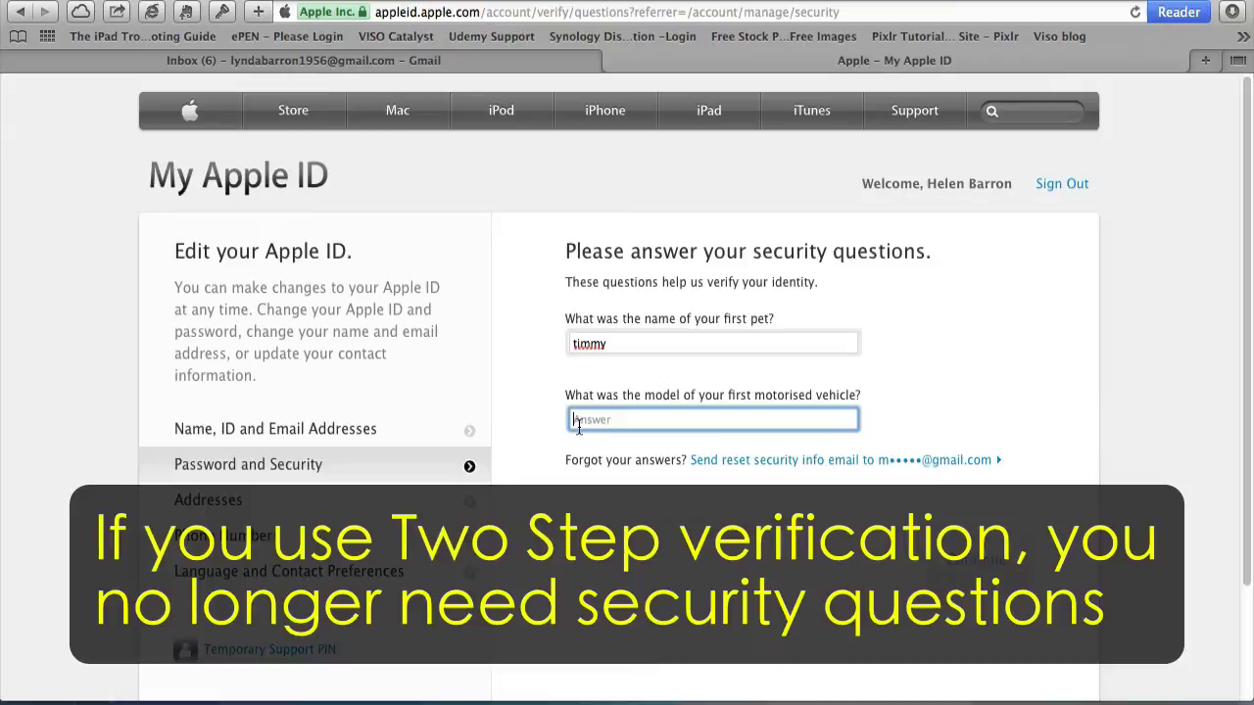
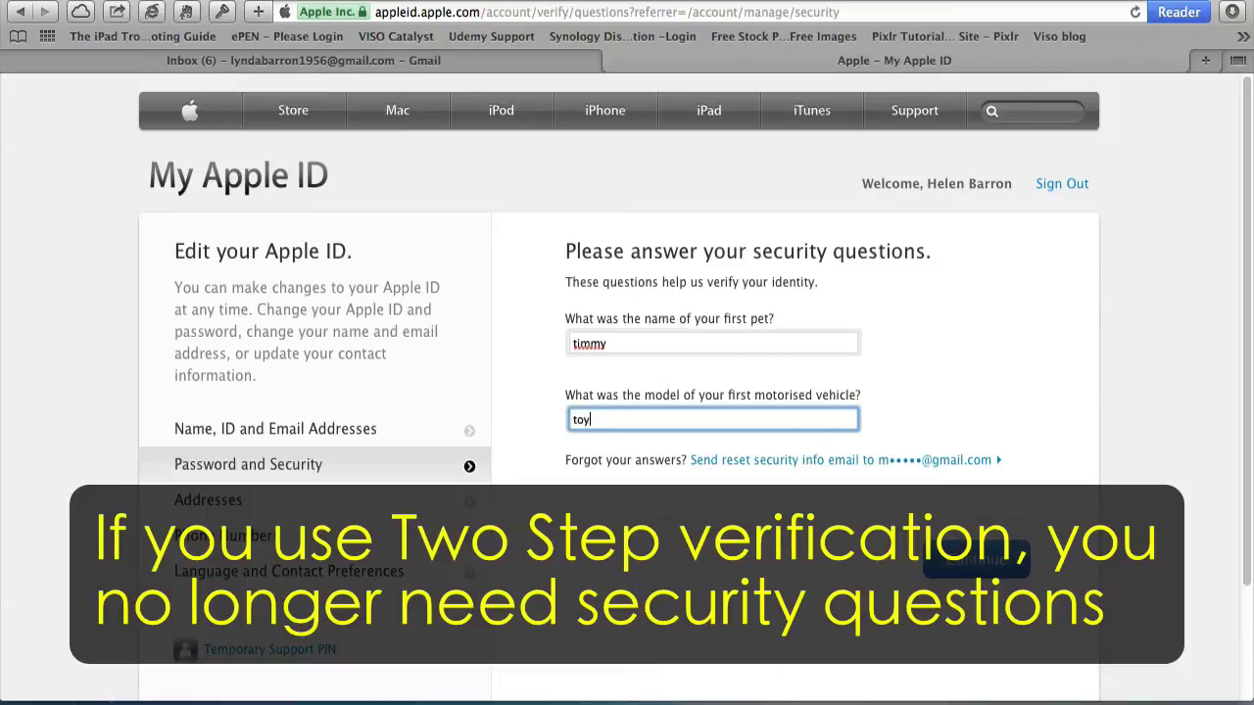
pyautogui.click(1012, 567)
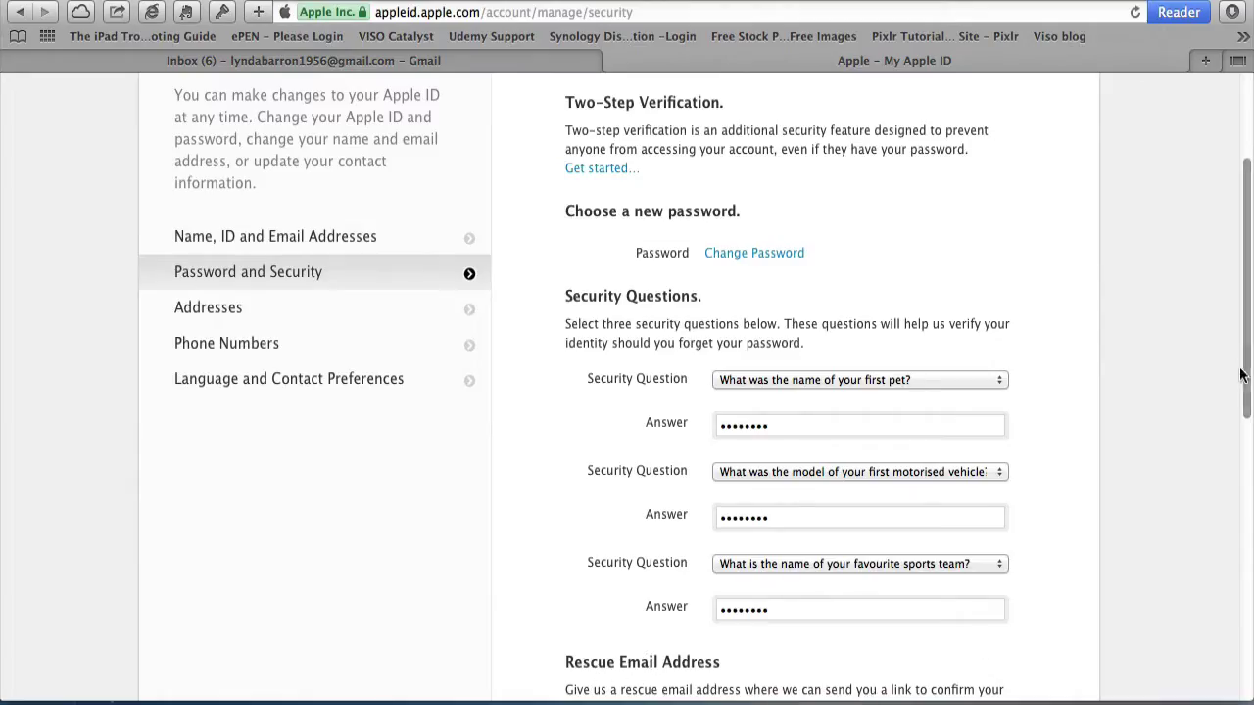
# Step: Scroll down through the Password and Security settings and back up to the top
pyautogui.moveTo(1241, 376); pyautogui.dragTo(1250, 504)
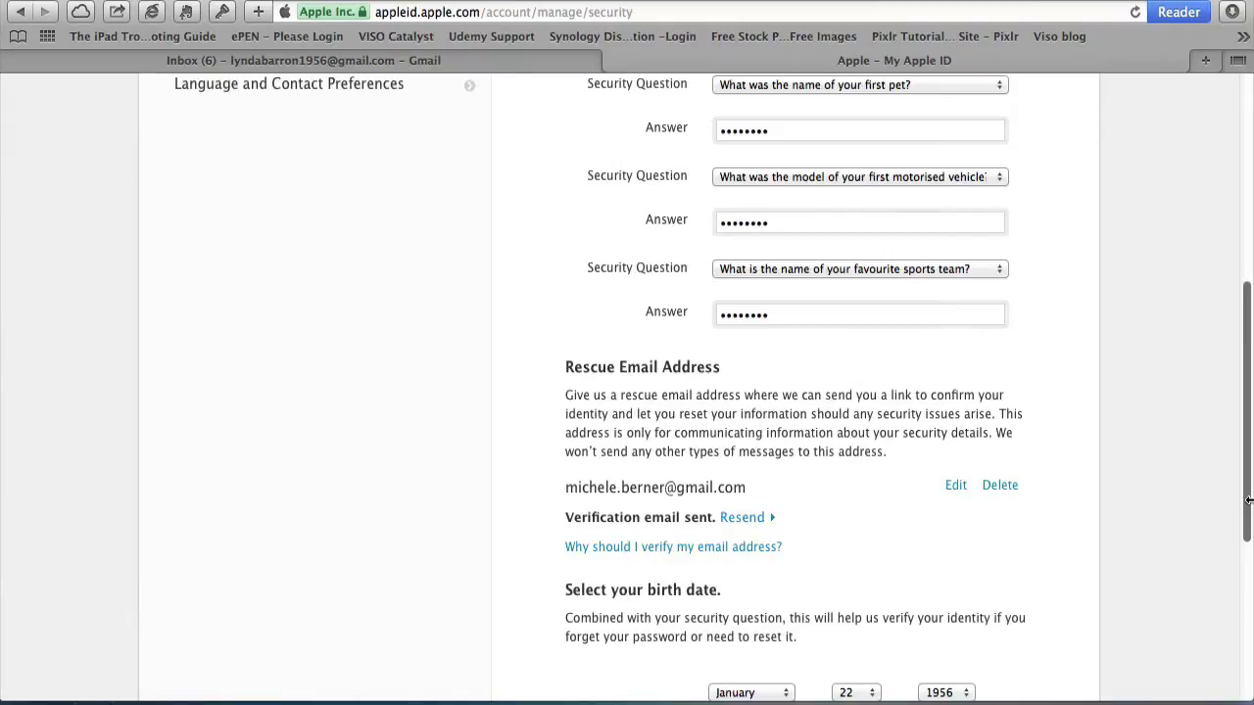
pyautogui.scroll(5, 1231, 392)
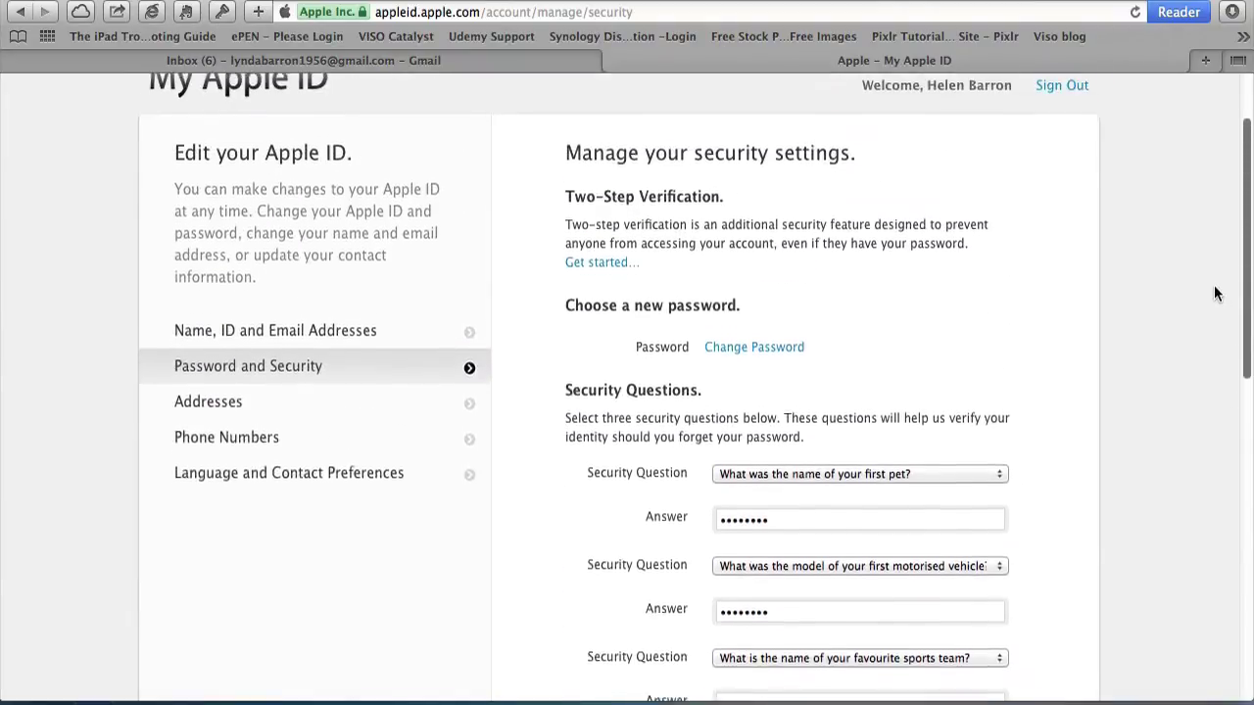
pyautogui.scroll(2, 1215, 294)
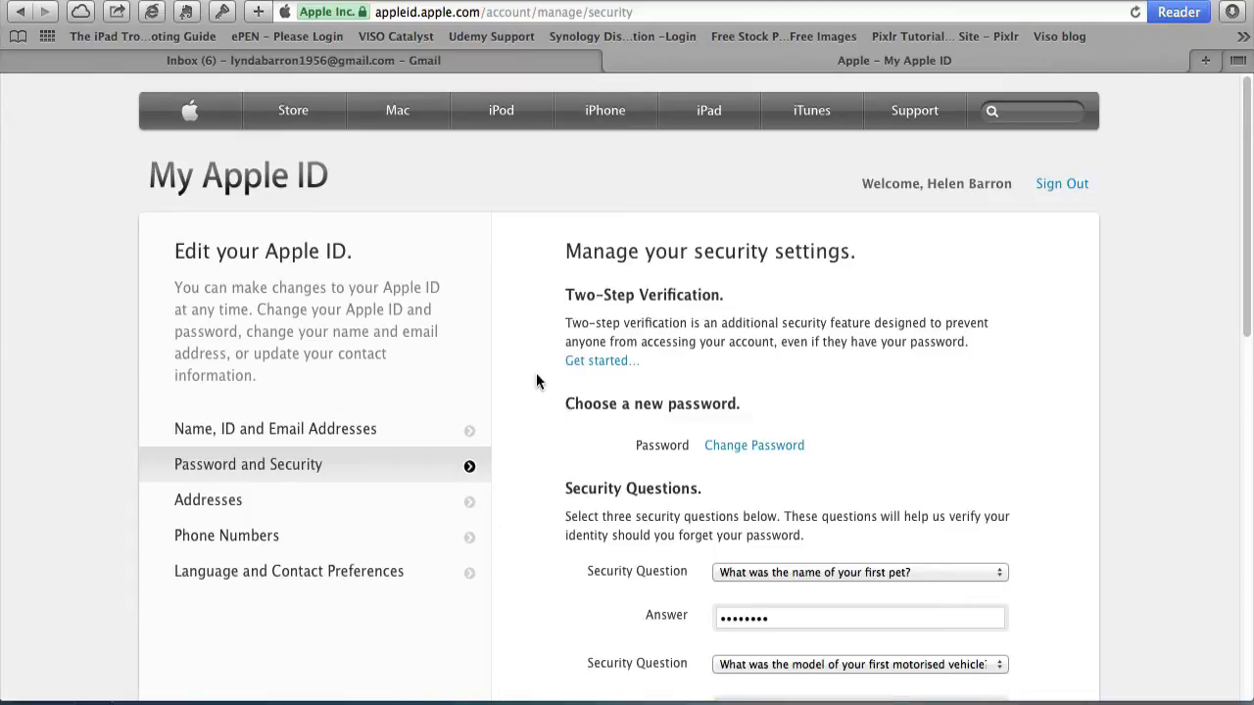
# Step: Start Two-Step Verification setup and continue past the introduction to the benefits page
pyautogui.click(596, 363)
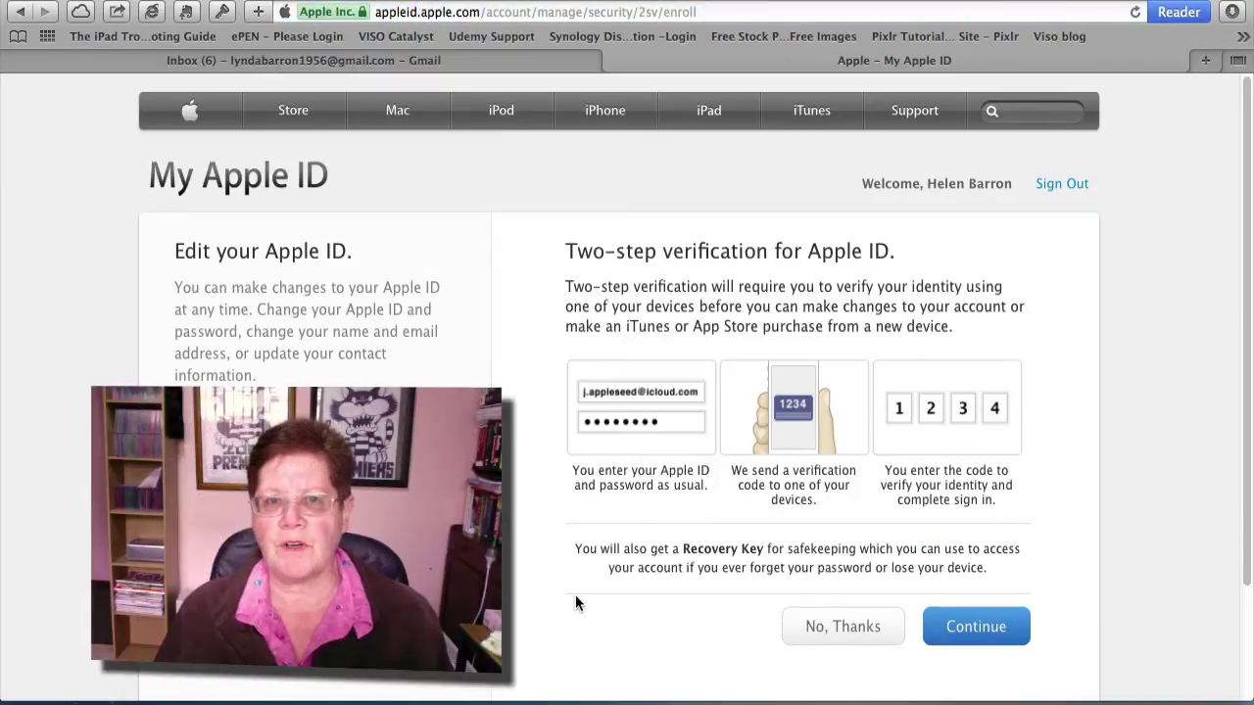
pyautogui.scroll(-1, 557, 547)
pyautogui.scroll(-1, 557, 546)
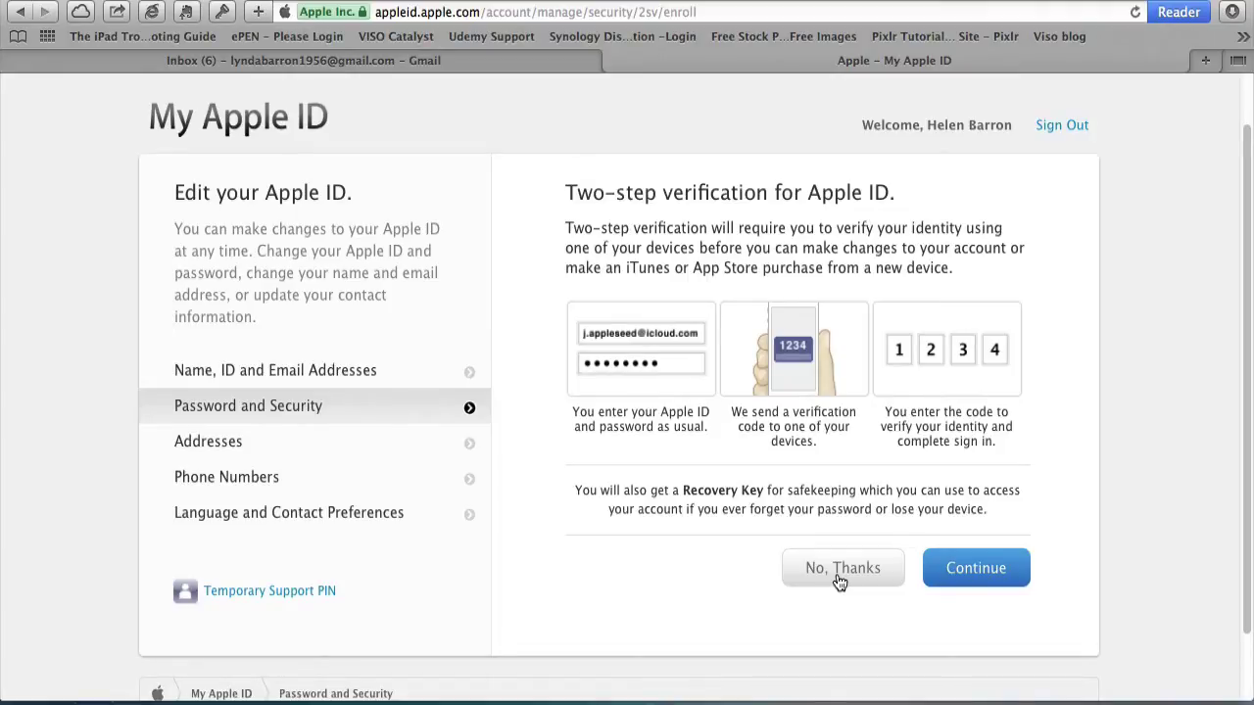
pyautogui.click(980, 580)
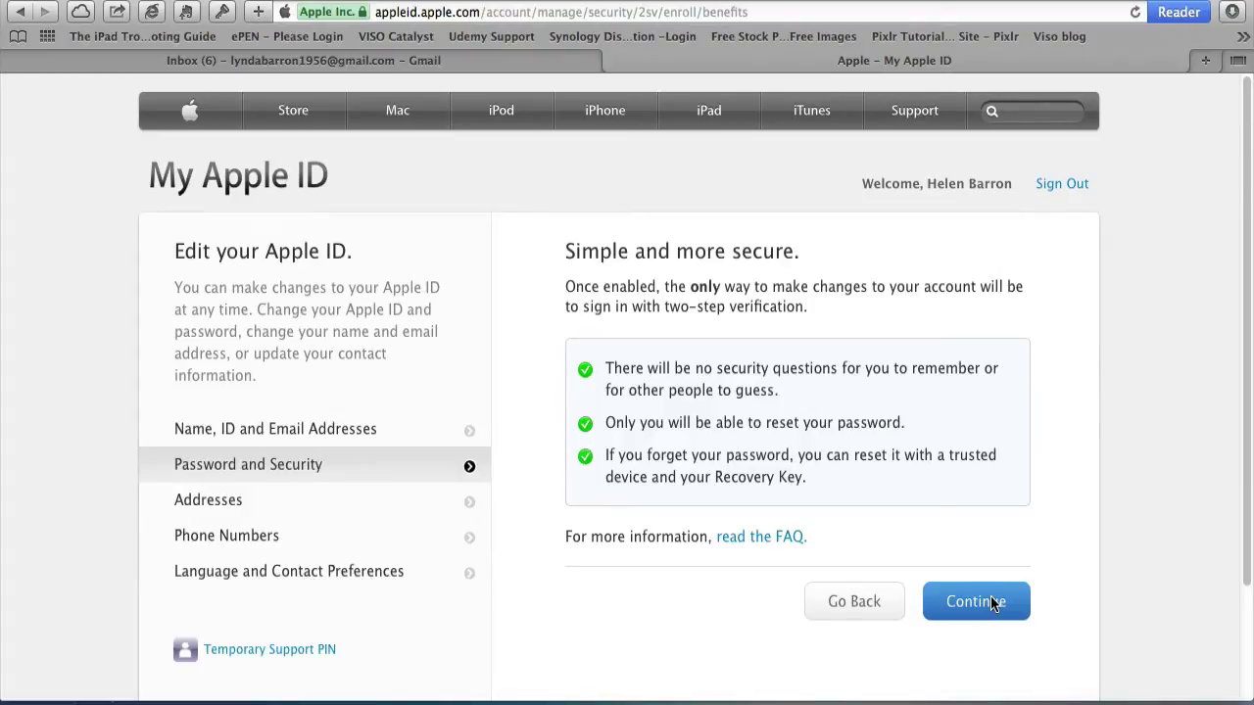
# Step: Continue past the benefits page to the two-step verification restrictions step
pyautogui.click(968, 610)
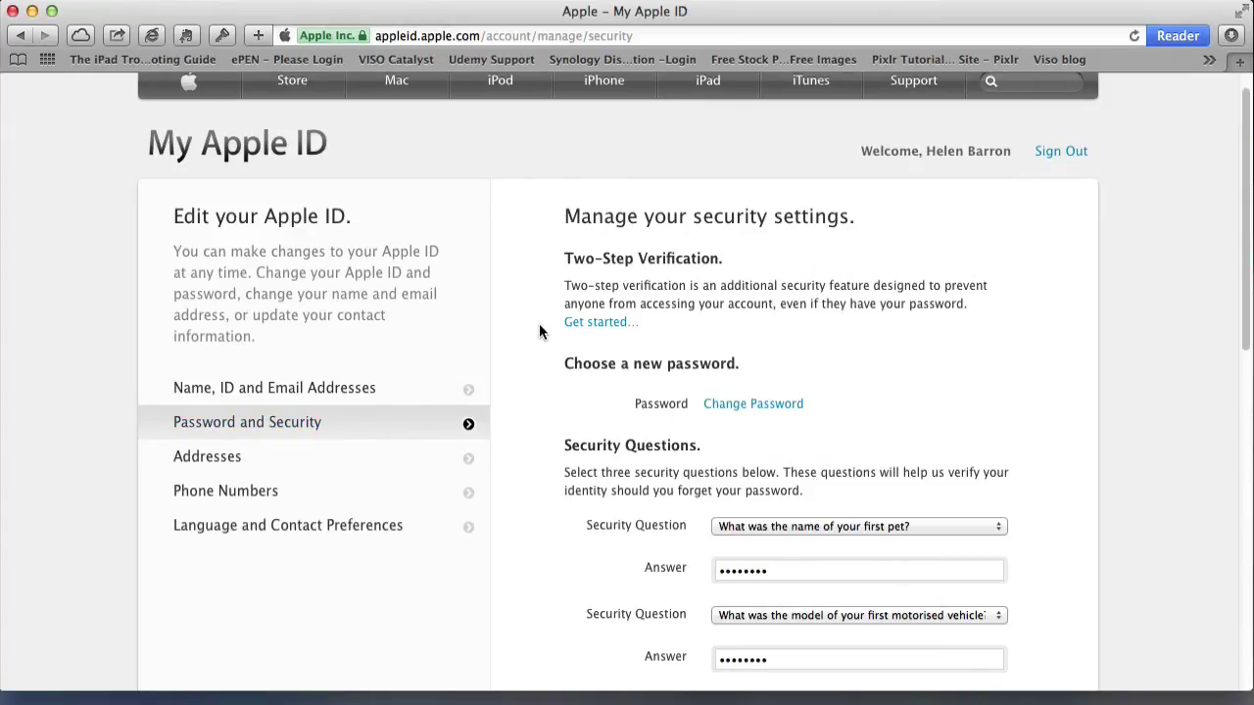
# Step: Restart two-step verification, continuing through the benefits and warnings pages to enrolment
pyautogui.click(593, 323)
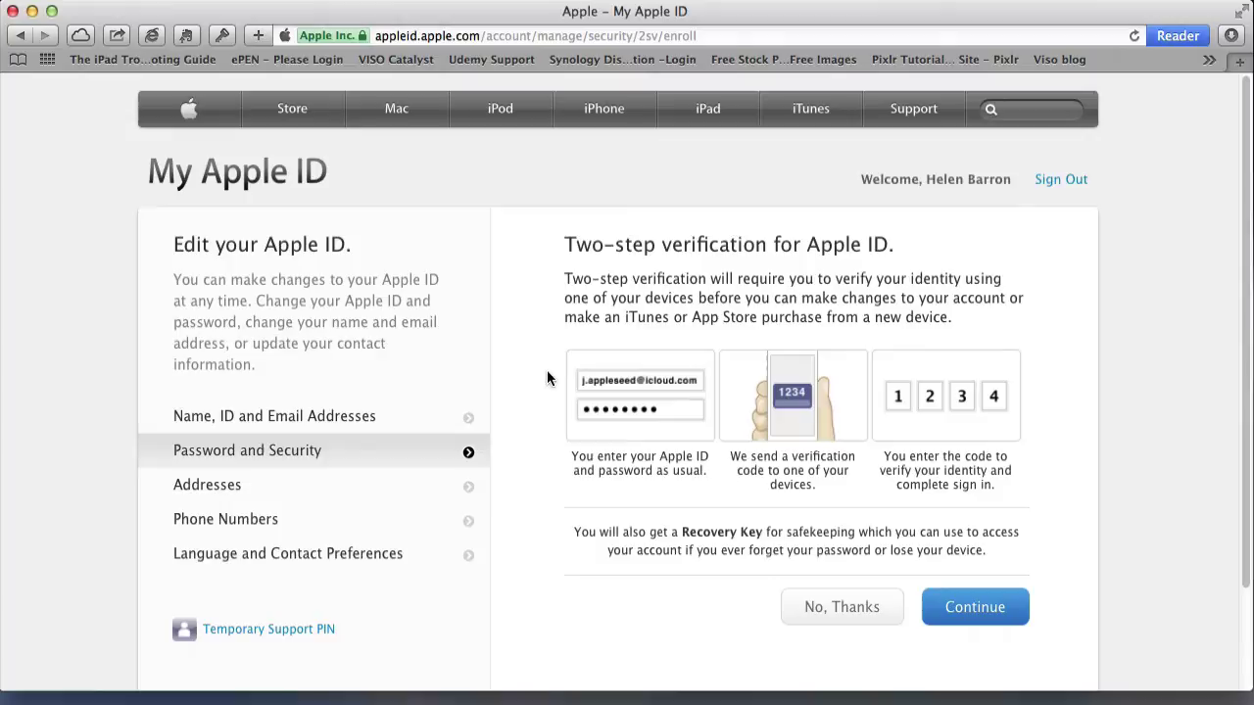
pyautogui.click(970, 612)
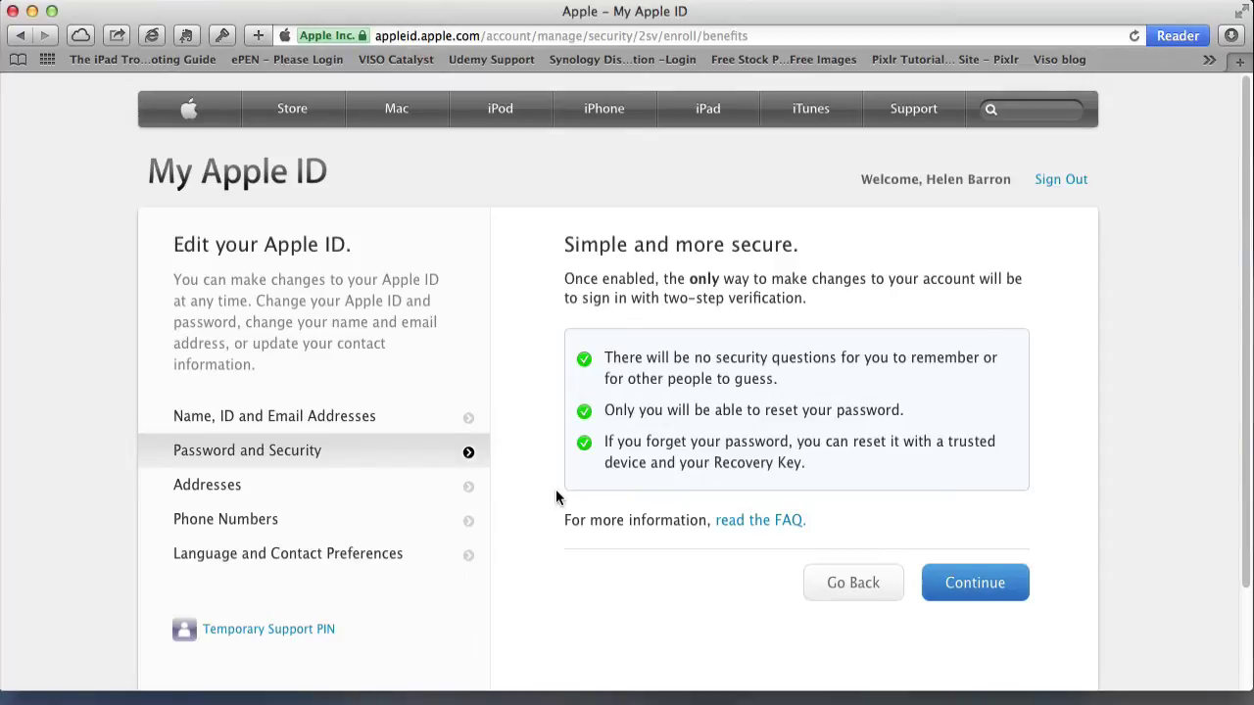
pyautogui.click(970, 582)
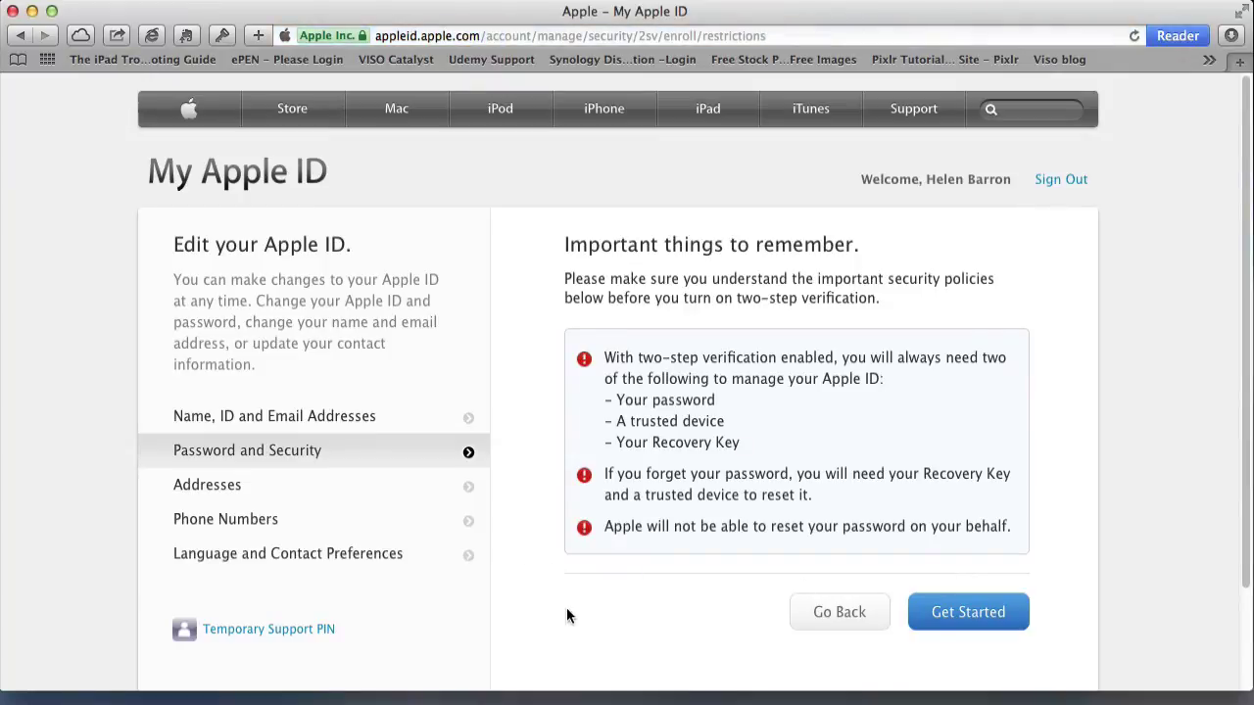
pyautogui.click(966, 622)
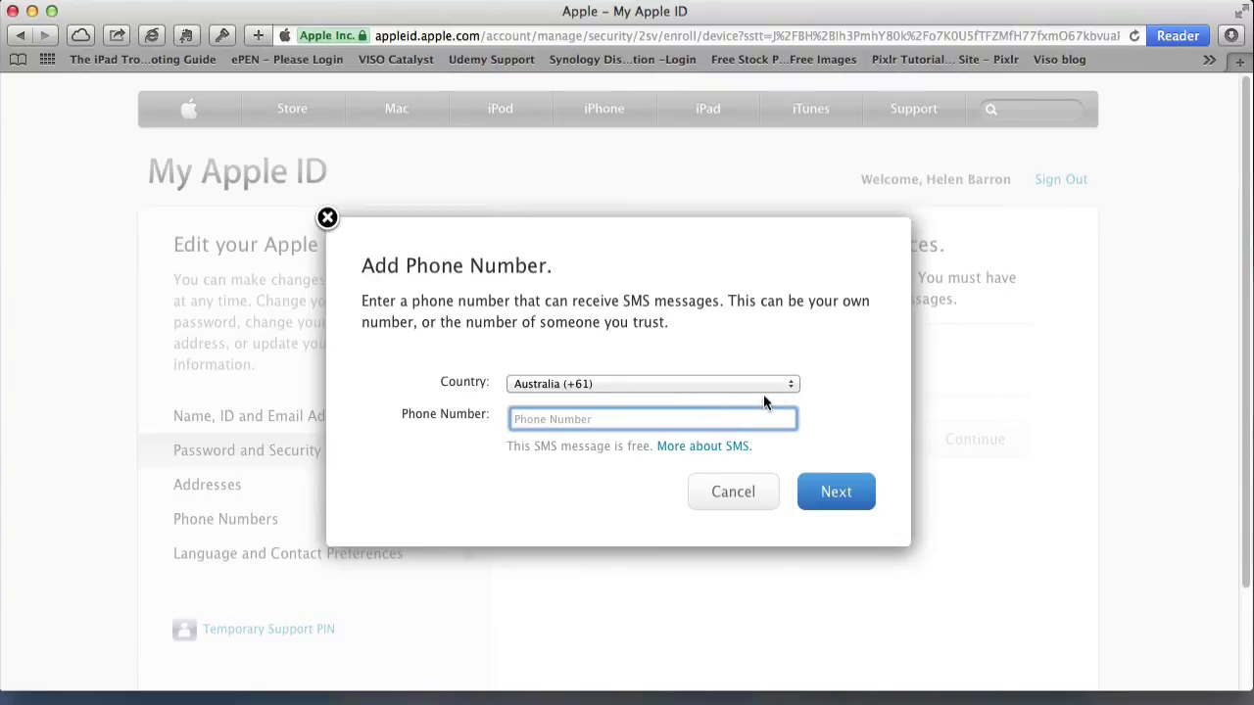
# Step: Add an Australia (+61) trusted phone number and verify it with the texted 4-digit code
pyautogui.click(792, 389)
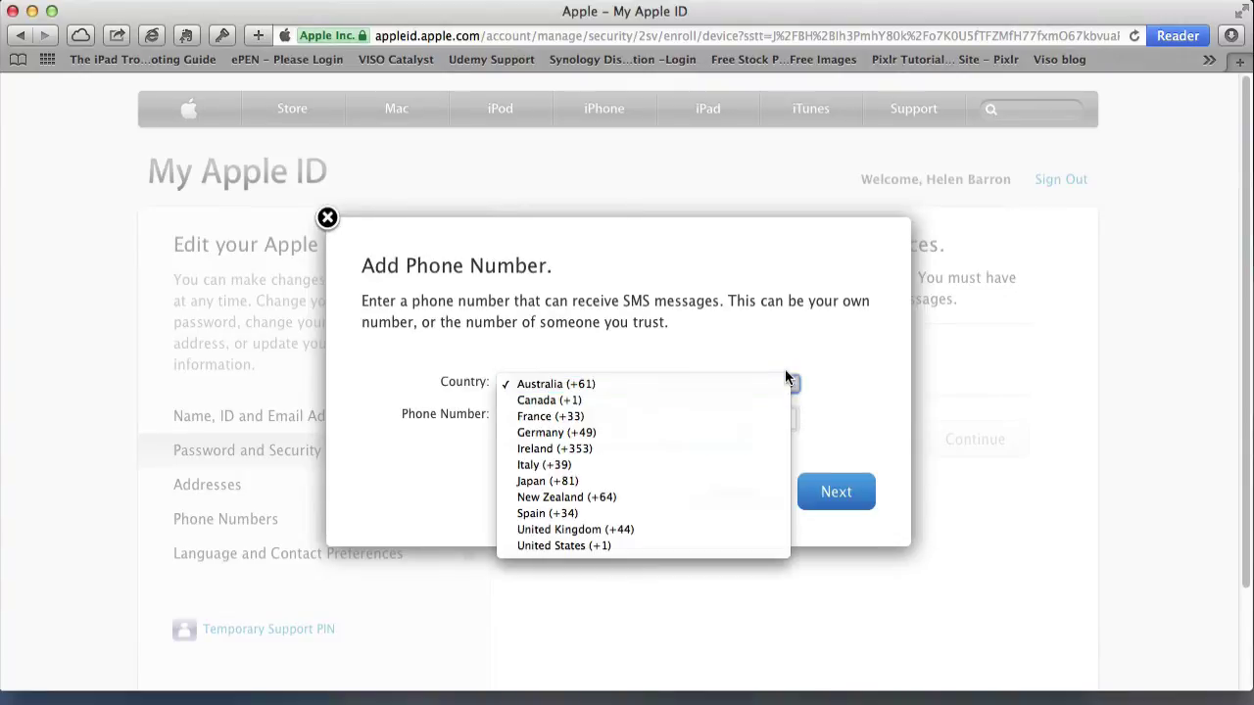
pyautogui.click(706, 384)
pyautogui.click(568, 416)
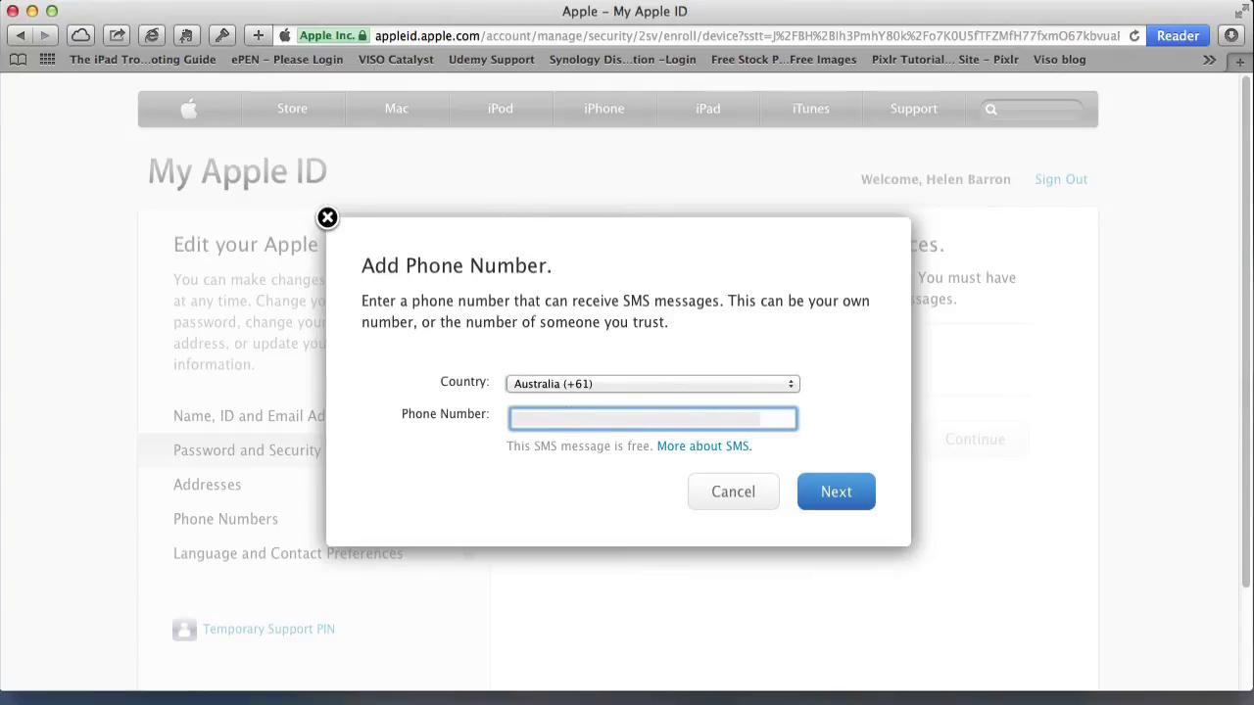
pyautogui.click(836, 495)
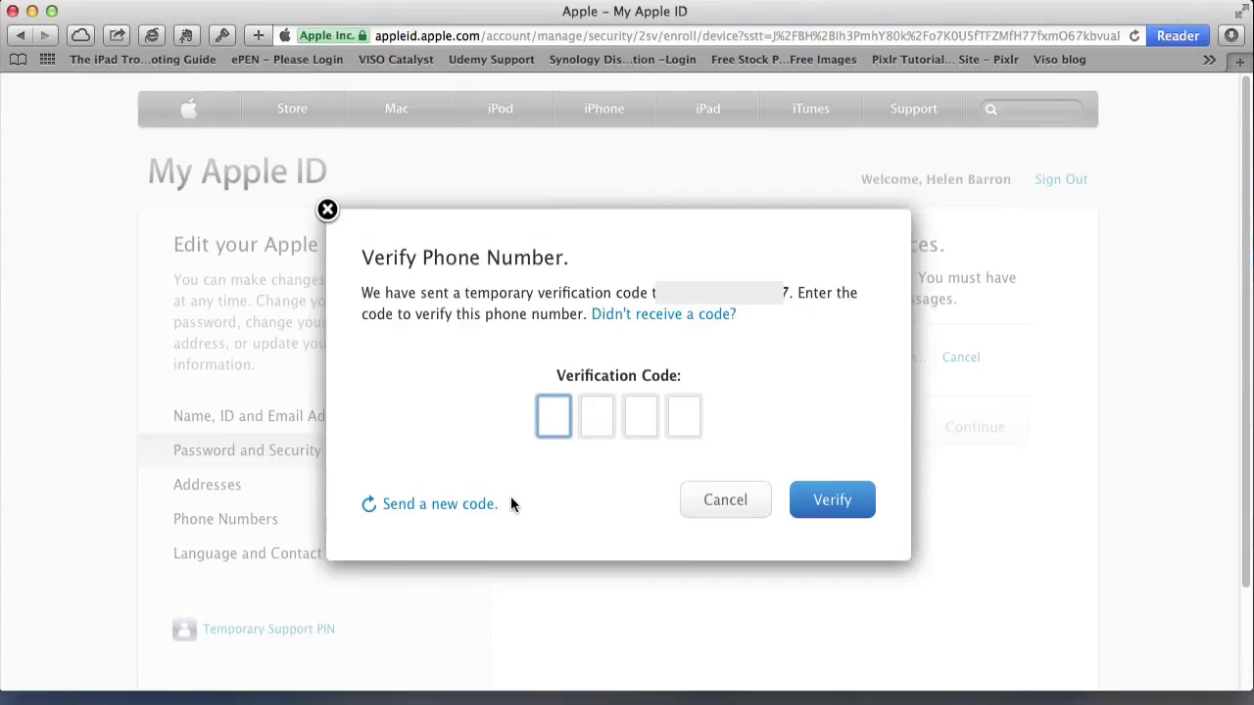
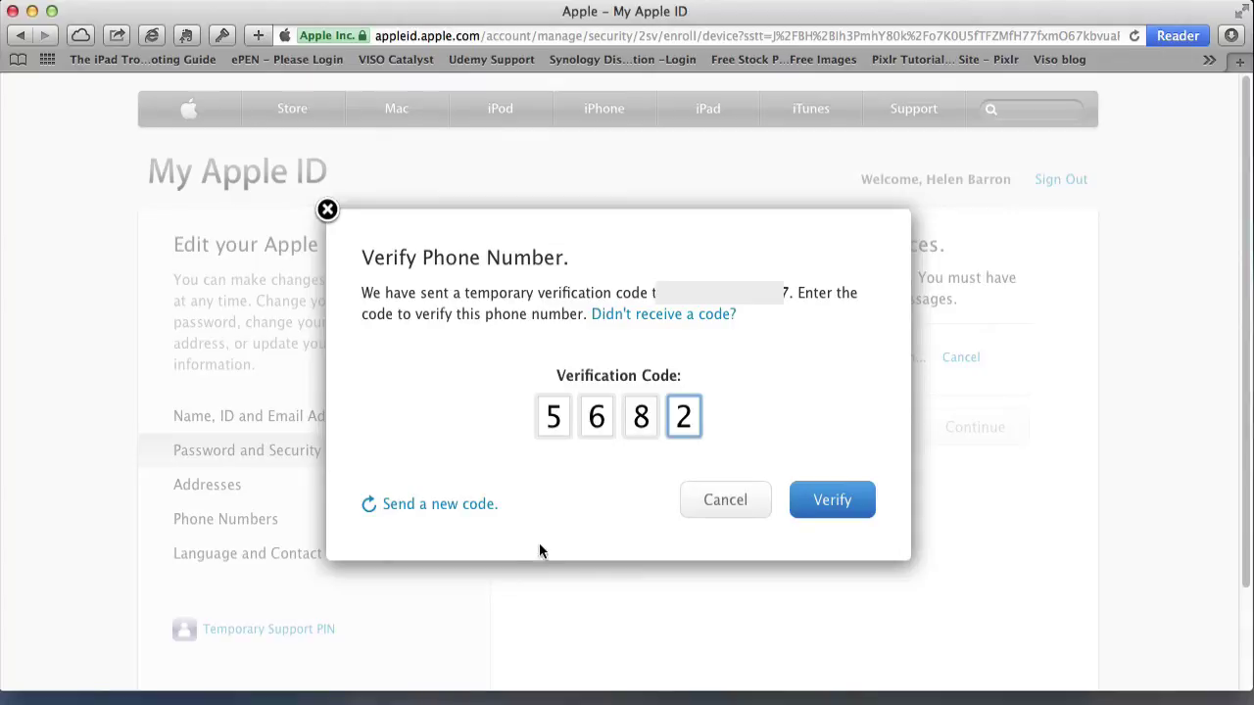
pyautogui.click(831, 510)
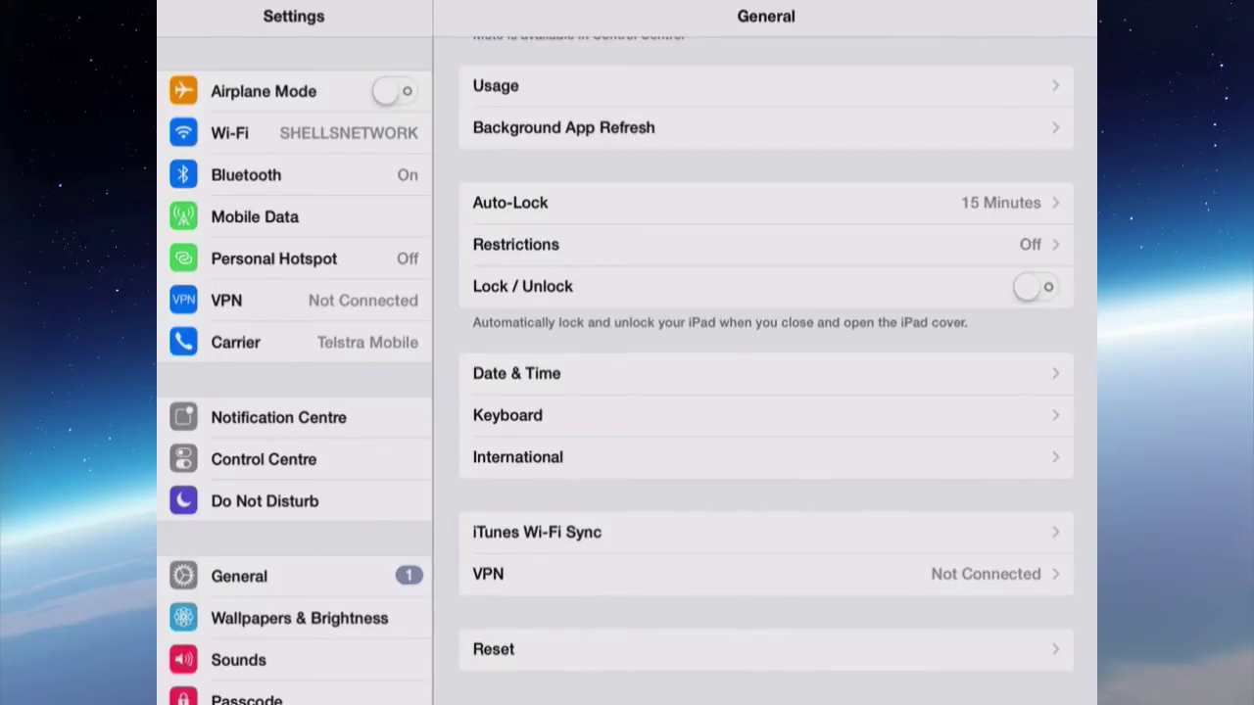
# Step: Sign the iTunes & App Store settings out of their Apple ID and begin entering another
pyautogui.scroll(-5, 294, 392)
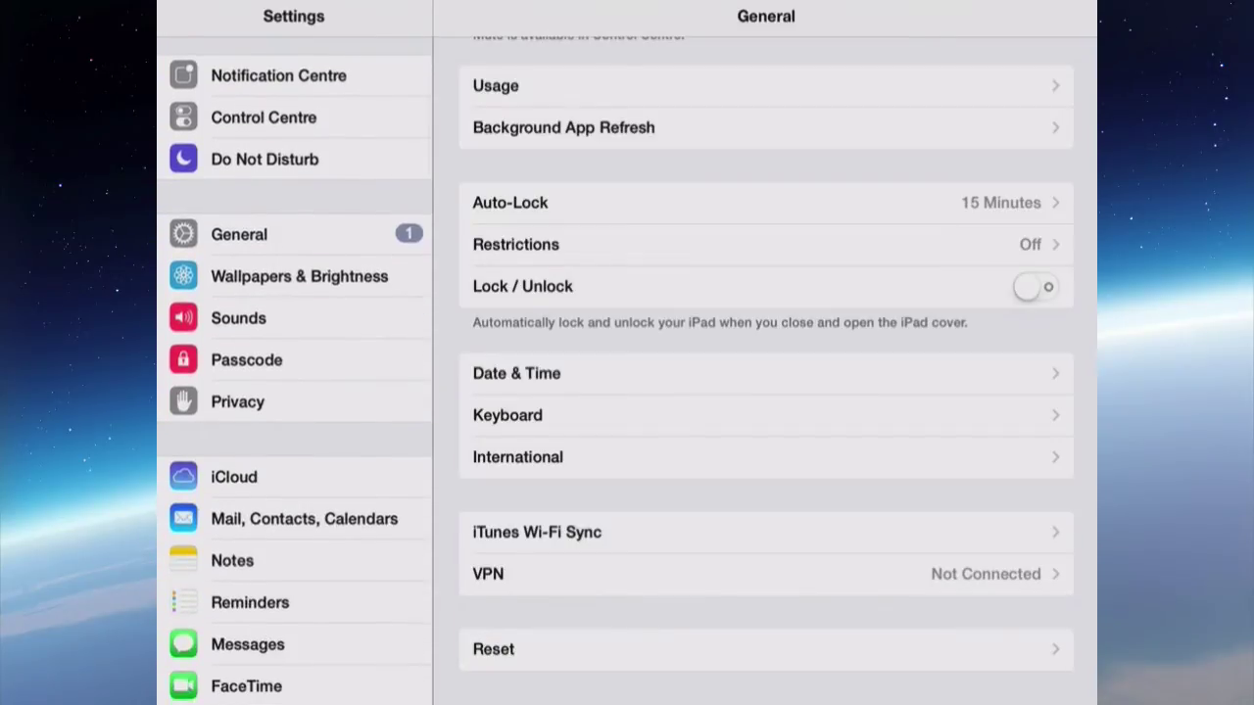
pyautogui.click(279, 629)
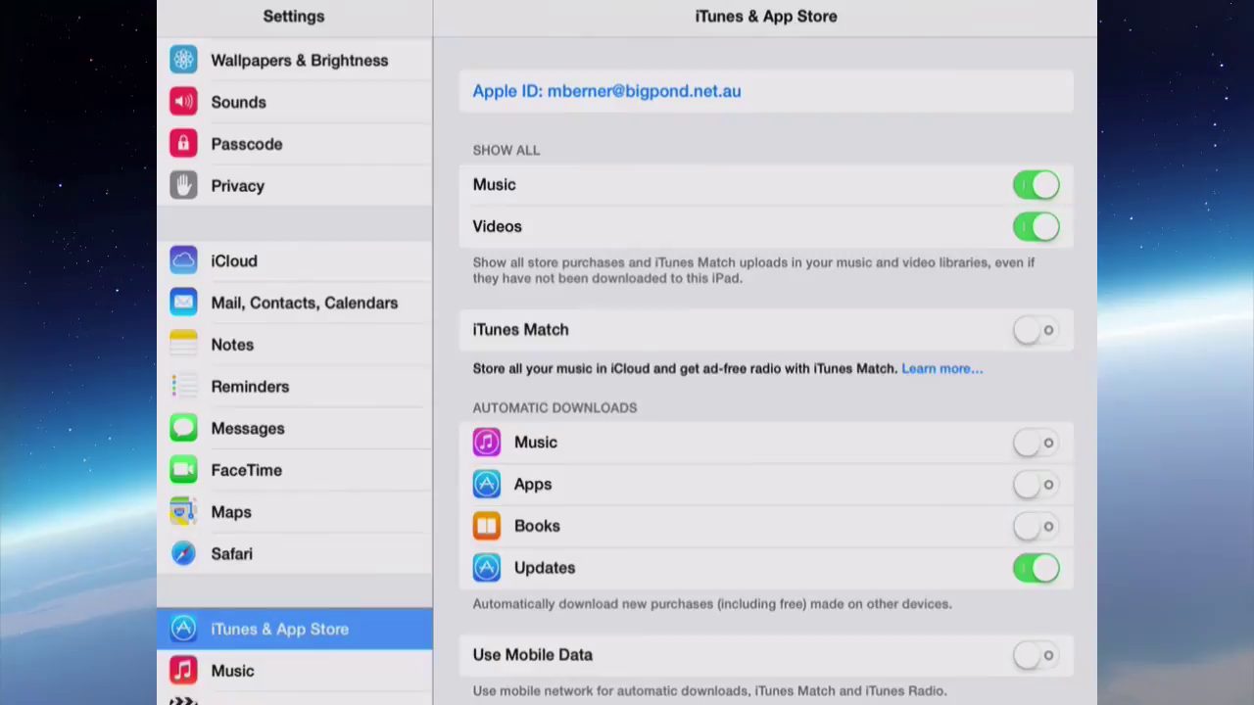
pyautogui.click(607, 90)
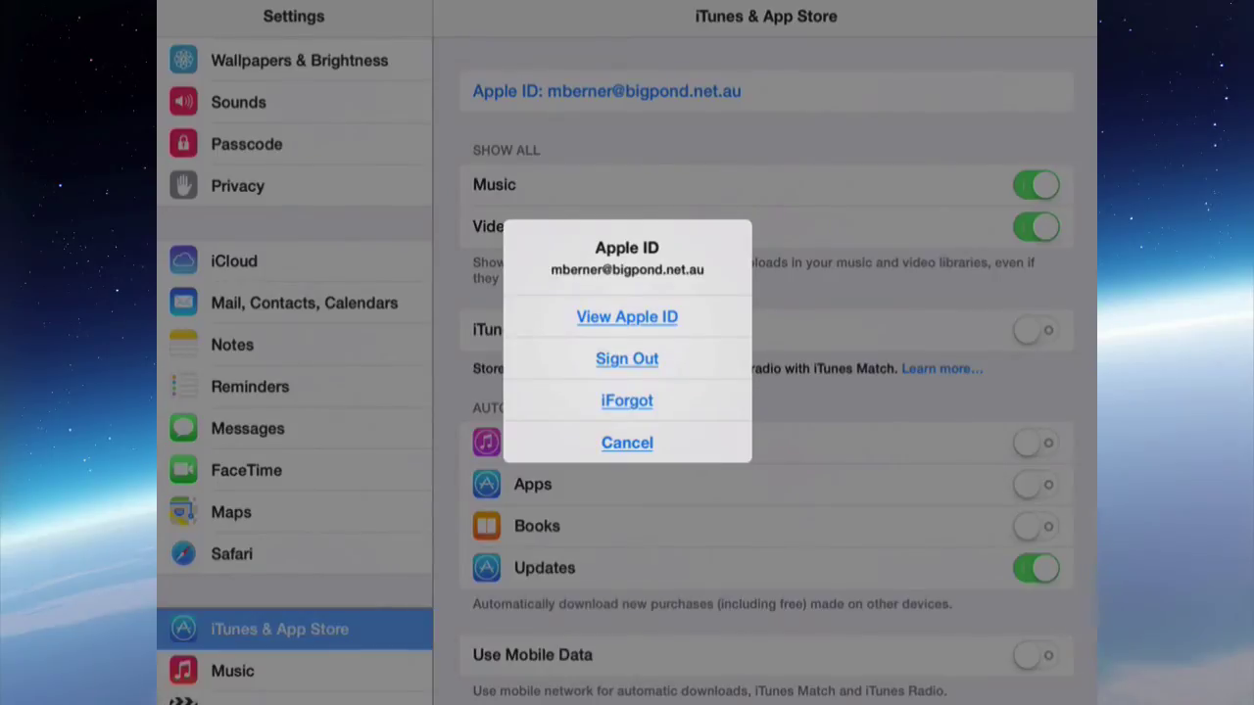
pyautogui.click(627, 443)
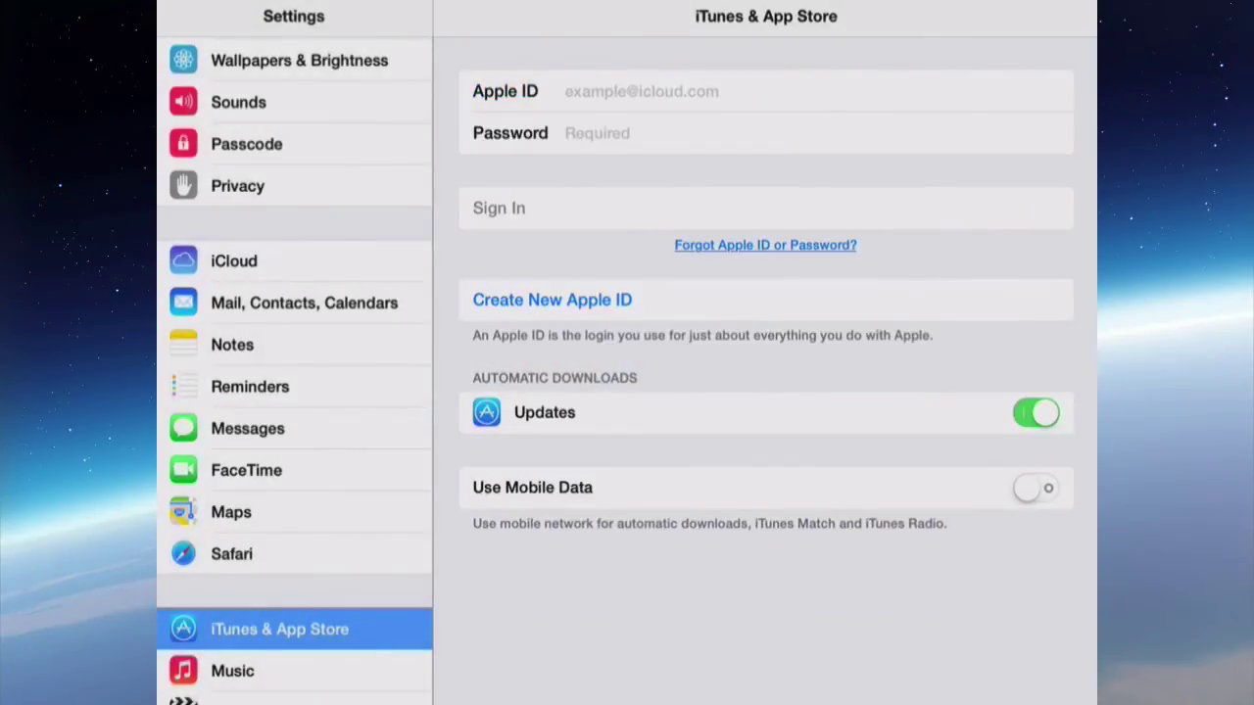
pyautogui.click(627, 91)
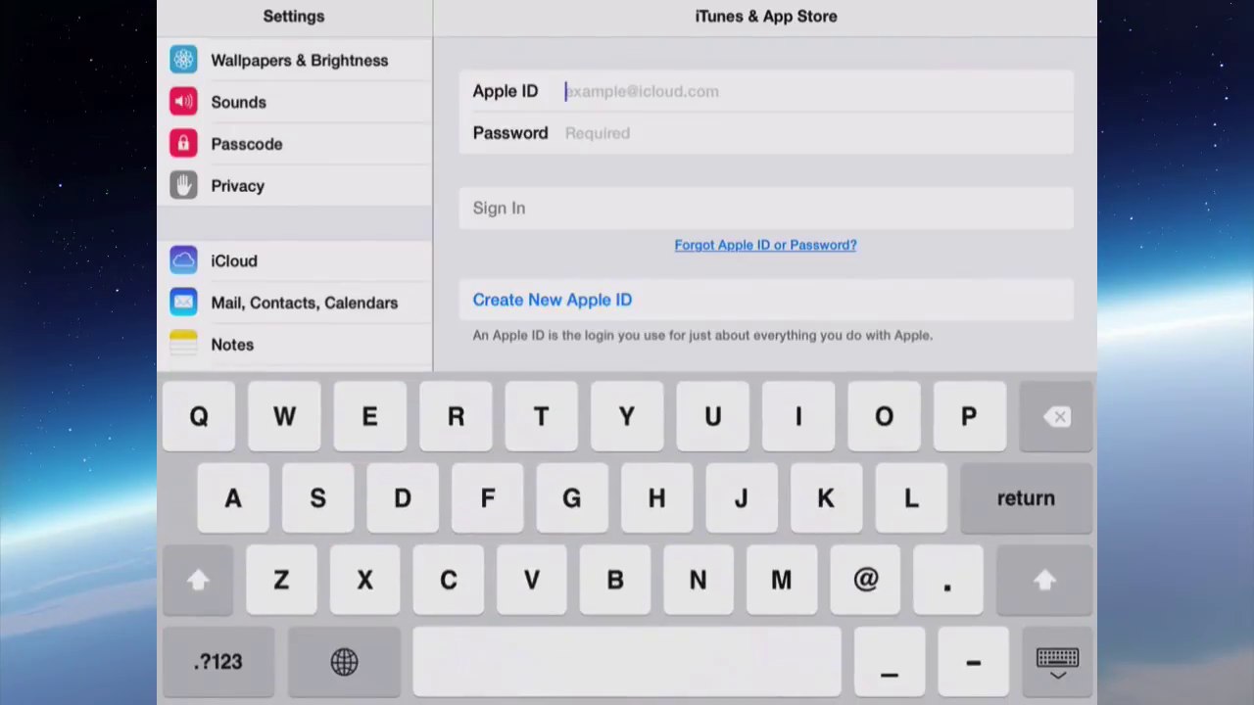
pyautogui.write('y')
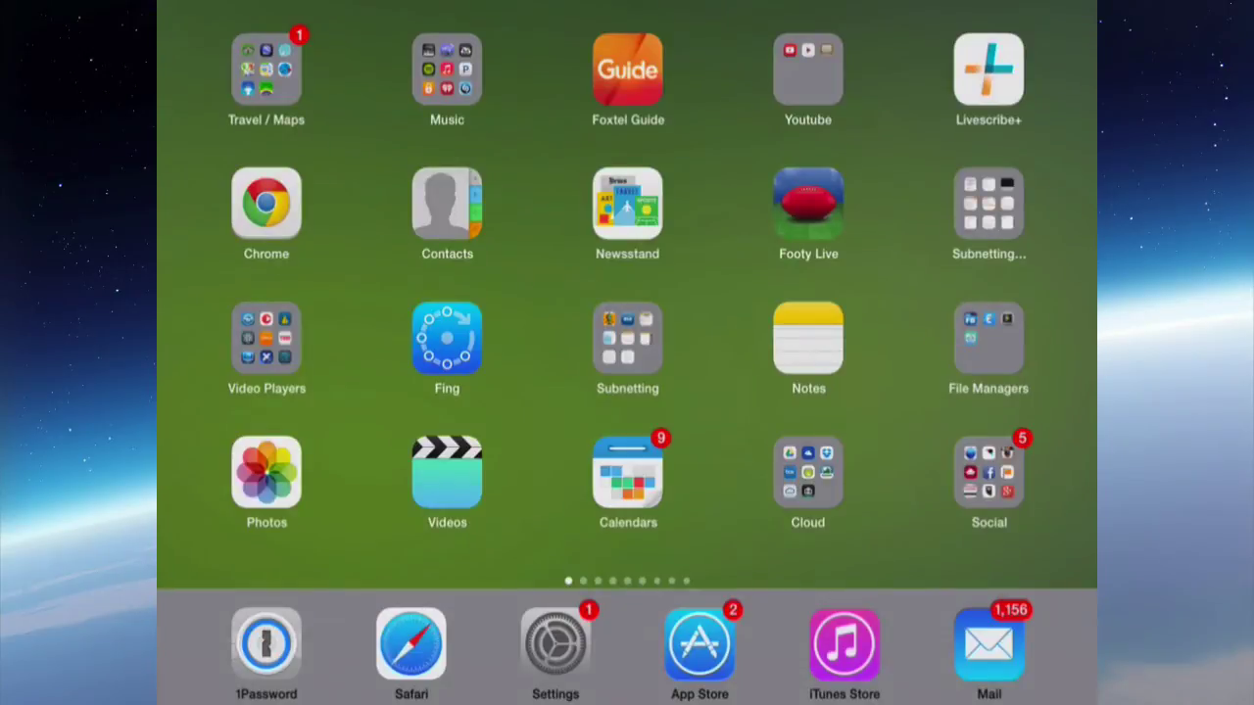
# Step: Open the iPad's Settings on the iCloud page showing Find My iPad
pyautogui.click(555, 643)
pyautogui.click(233, 261)
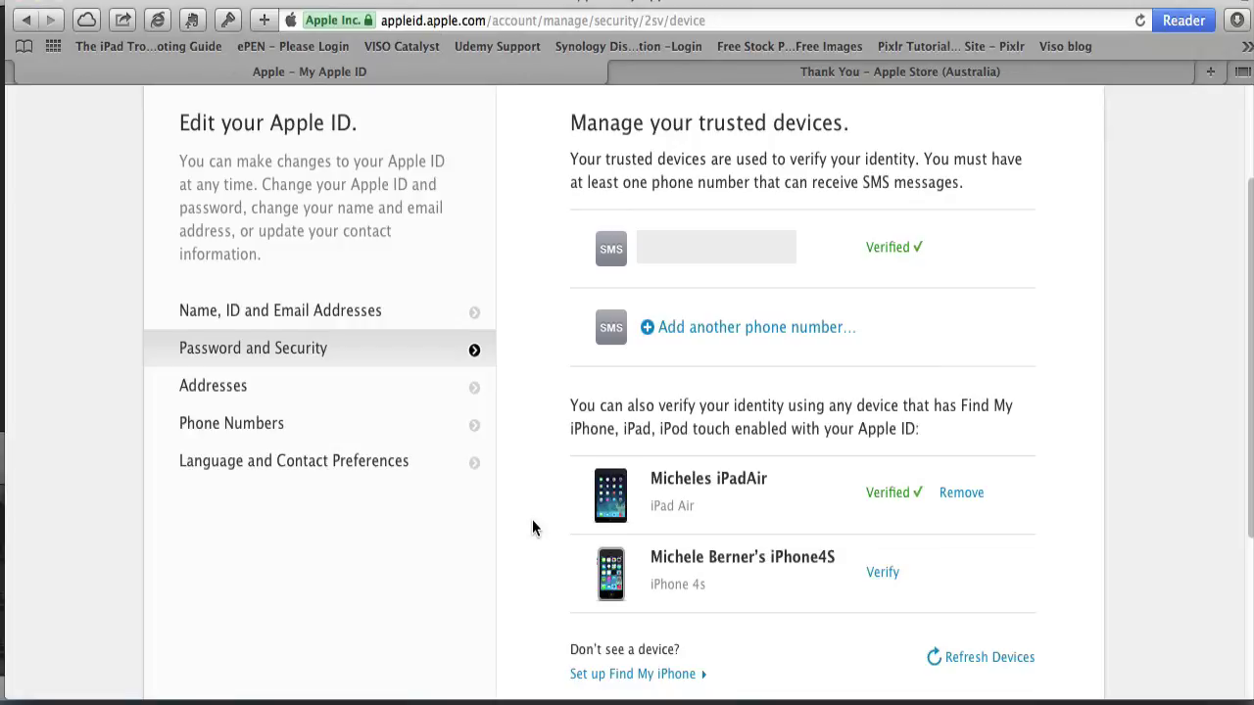
# Step: Verify the iPhone 4S as a trusted device using the four-digit code shown on it
pyautogui.click(881, 577)
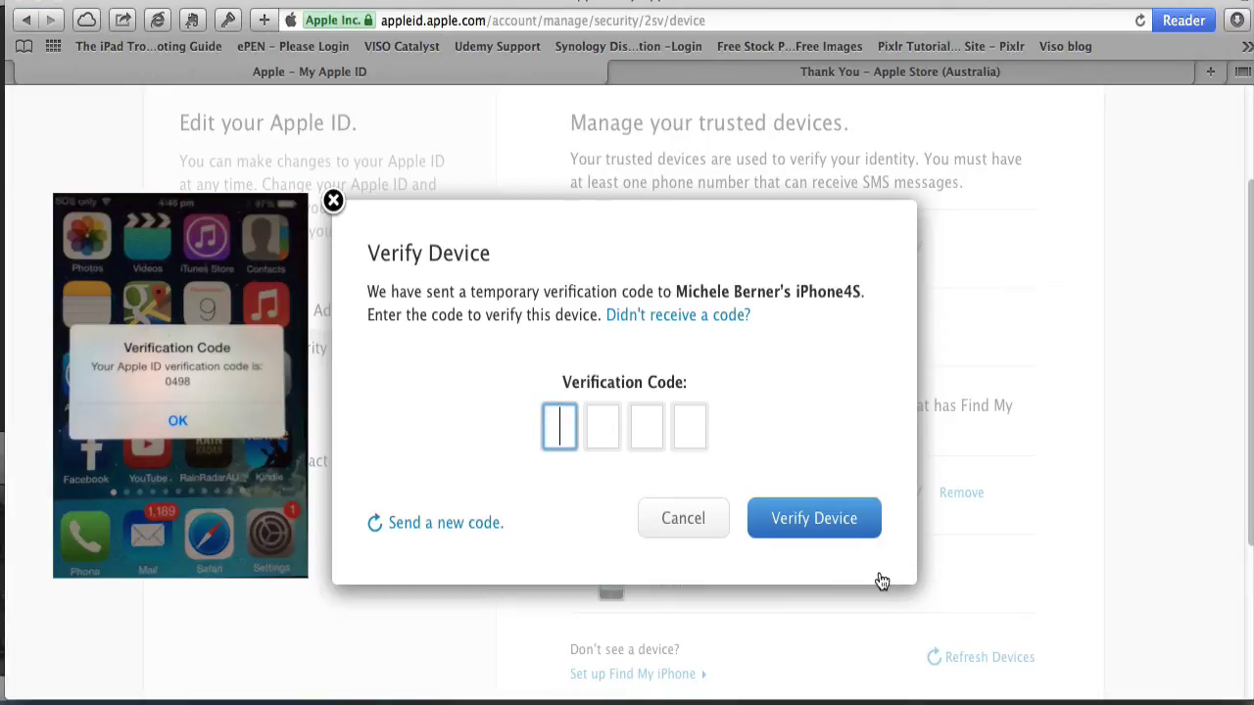
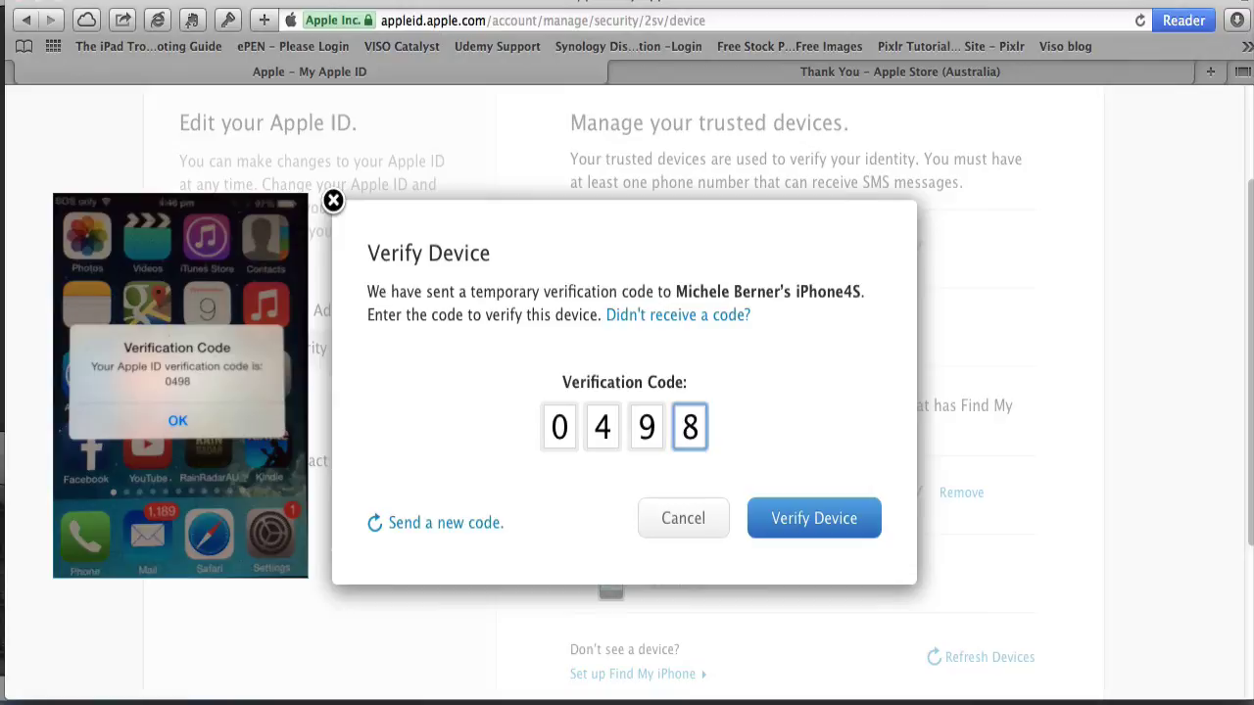
pyautogui.click(814, 521)
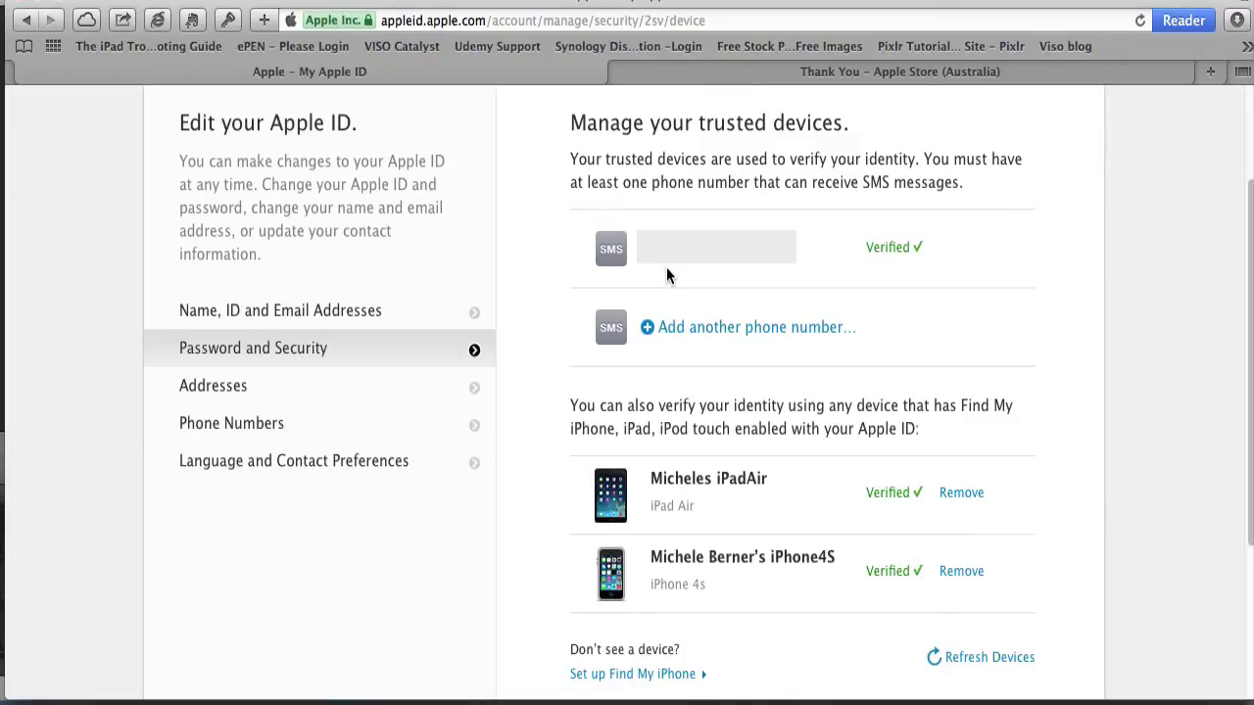
# Step: Scroll down to Step 2 of 4, which shows the generated Recovery Key
pyautogui.scroll(-3, 598, 460)
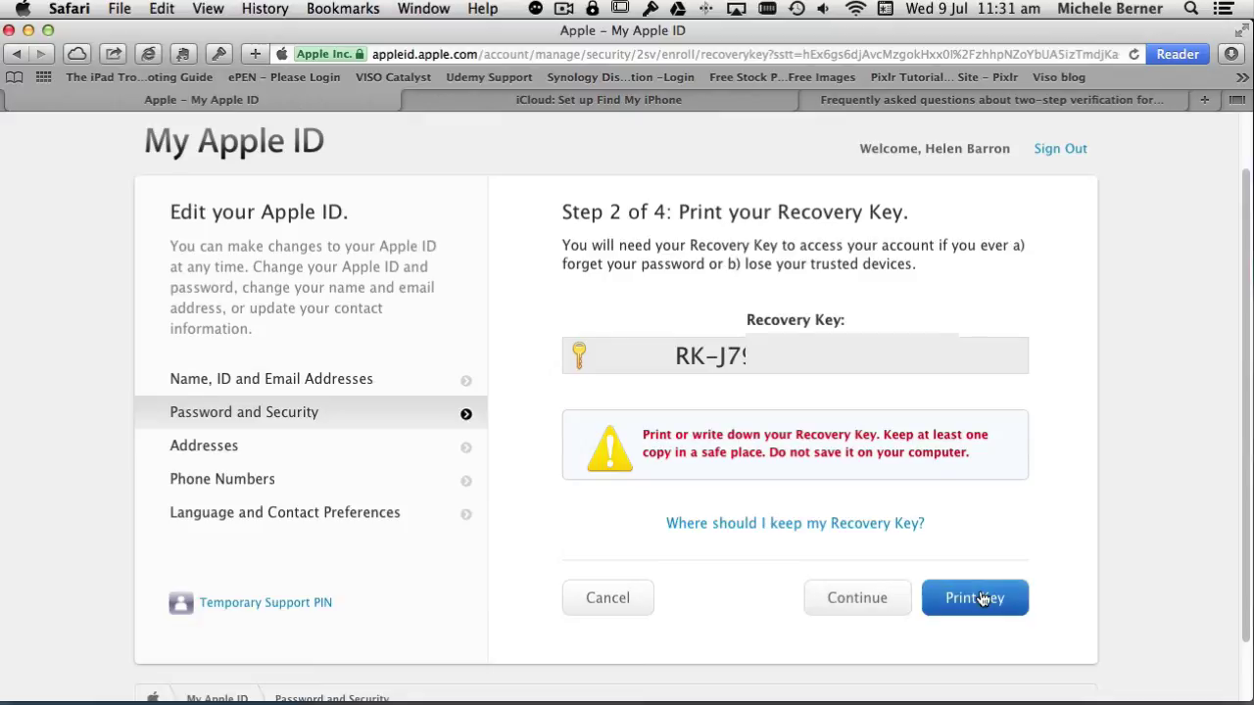
# Step: Paste the recovery key into the confirmation field and confirm it to reach Step 4 of 4
pyautogui.click(854, 601)
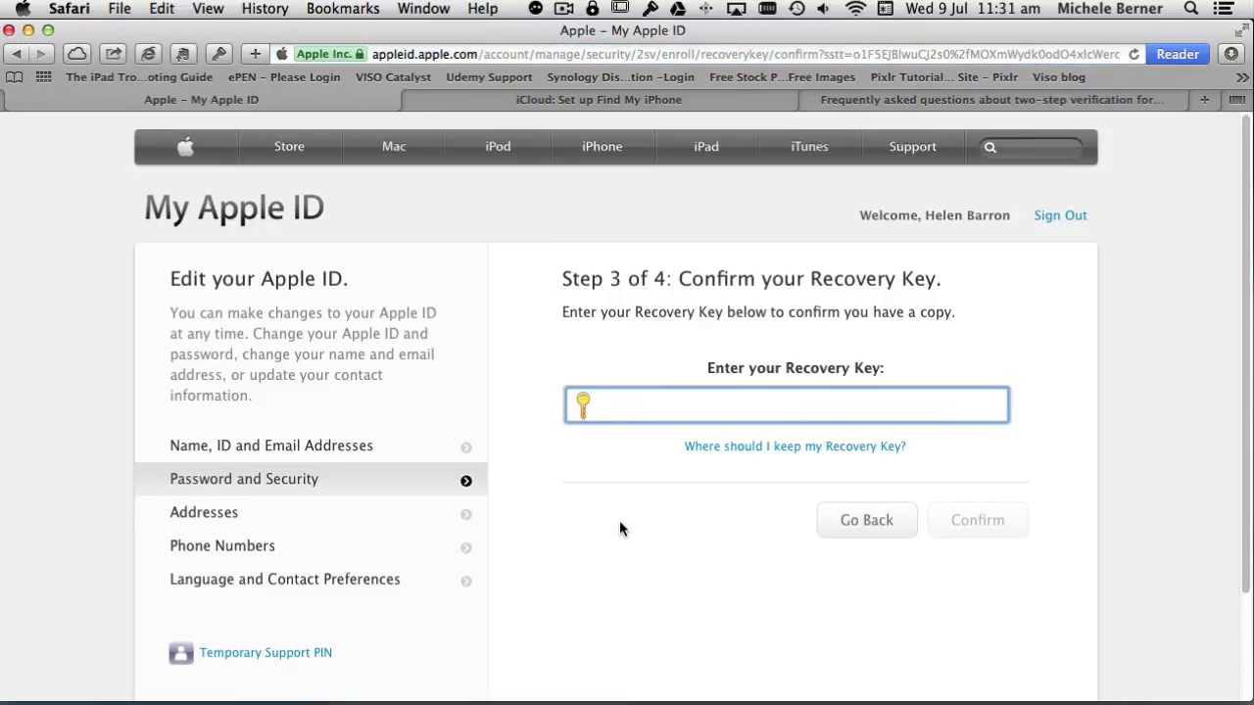
pyautogui.press('super+v')
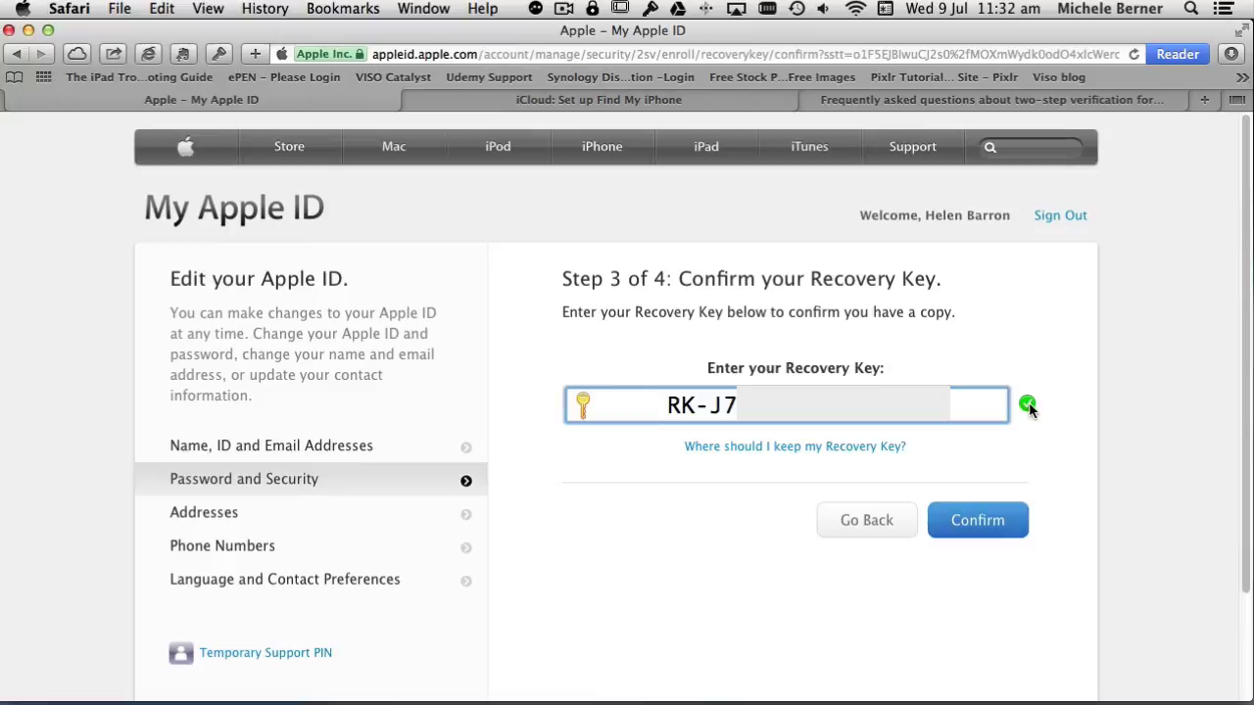
pyautogui.click(960, 535)
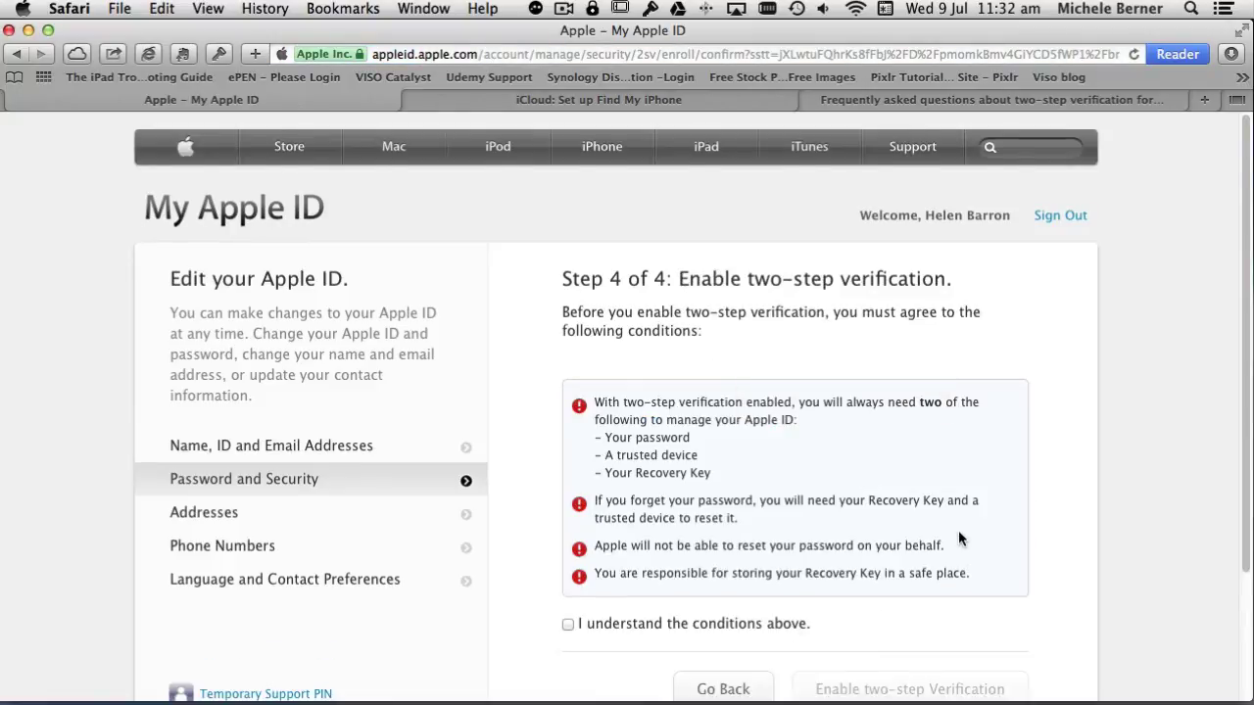
# Step: Accept the conditions, enable two-step verification, and finish with Done
pyautogui.scroll(-4, 959, 532)
pyautogui.click(568, 466)
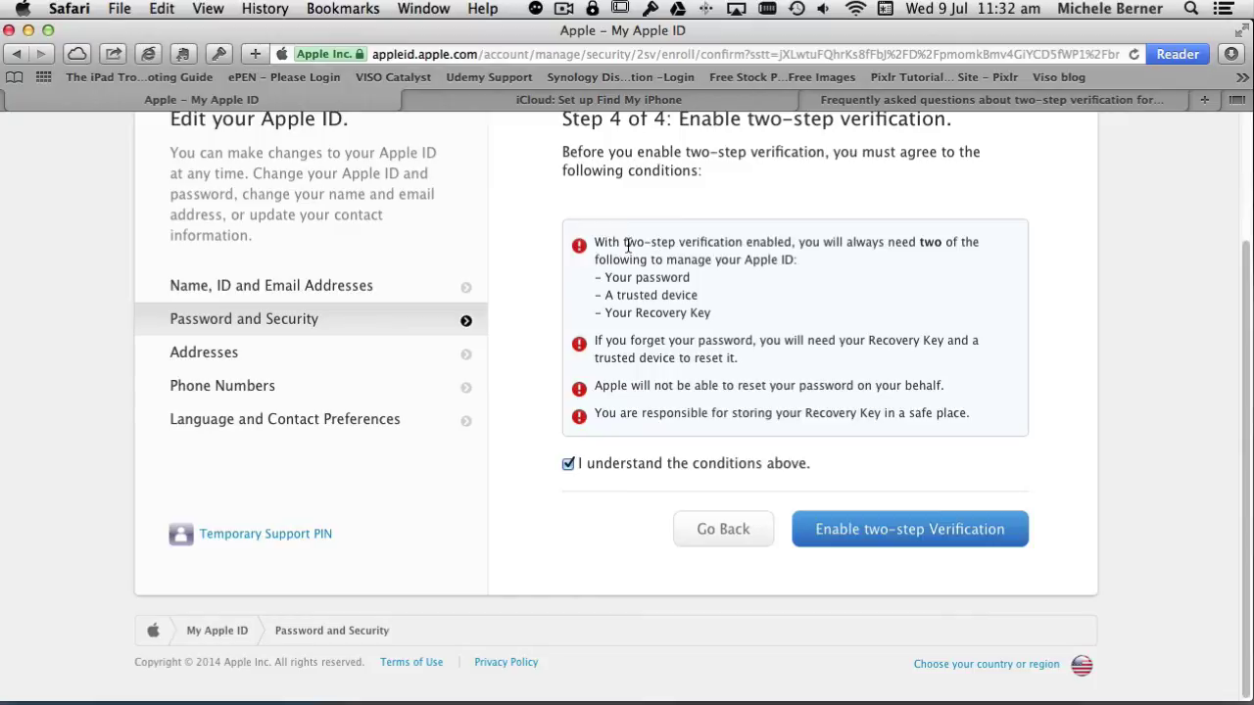
pyautogui.click(853, 538)
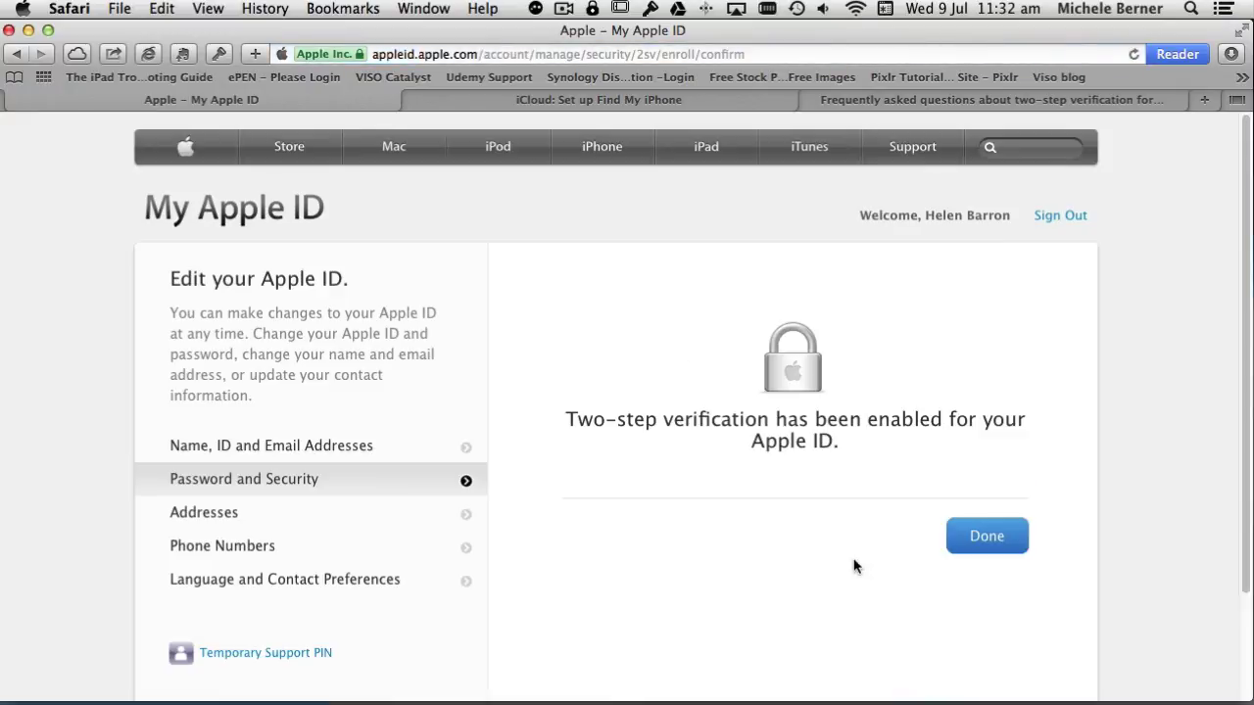
pyautogui.click(993, 540)
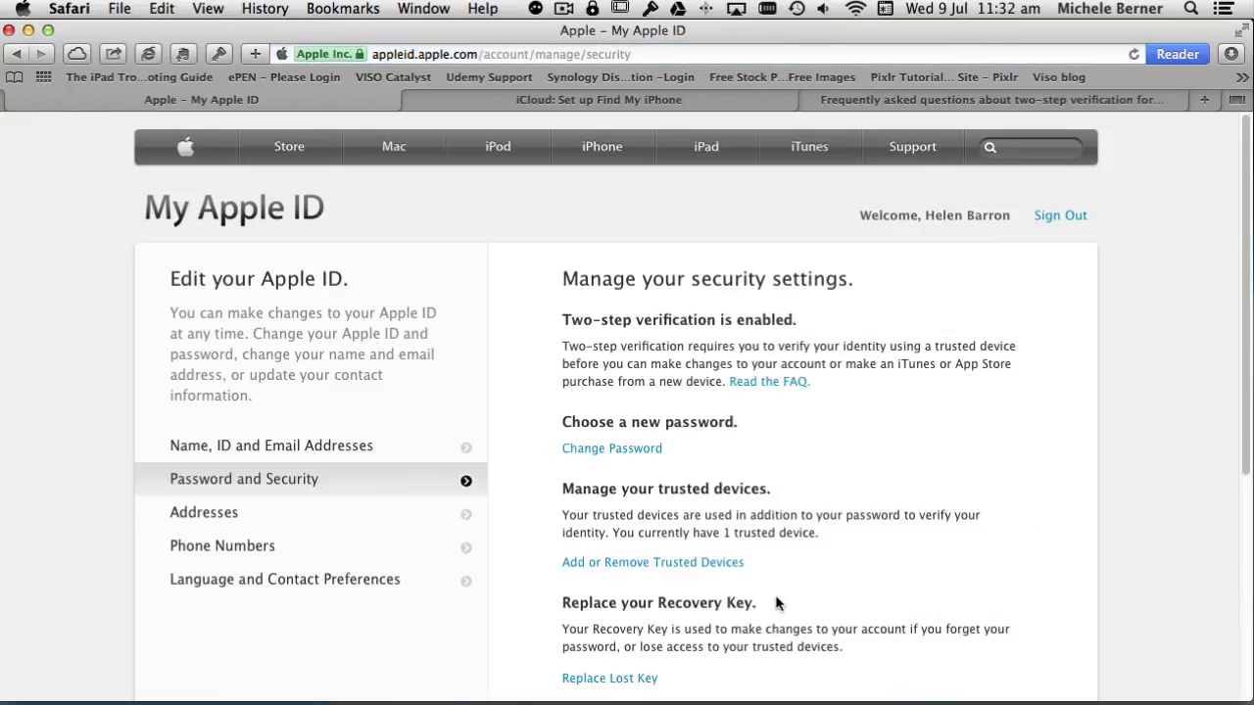
# Step: Scroll down the Manage your security settings page
pyautogui.scroll(-2, 775, 599)
pyautogui.scroll(-3, 772, 598)
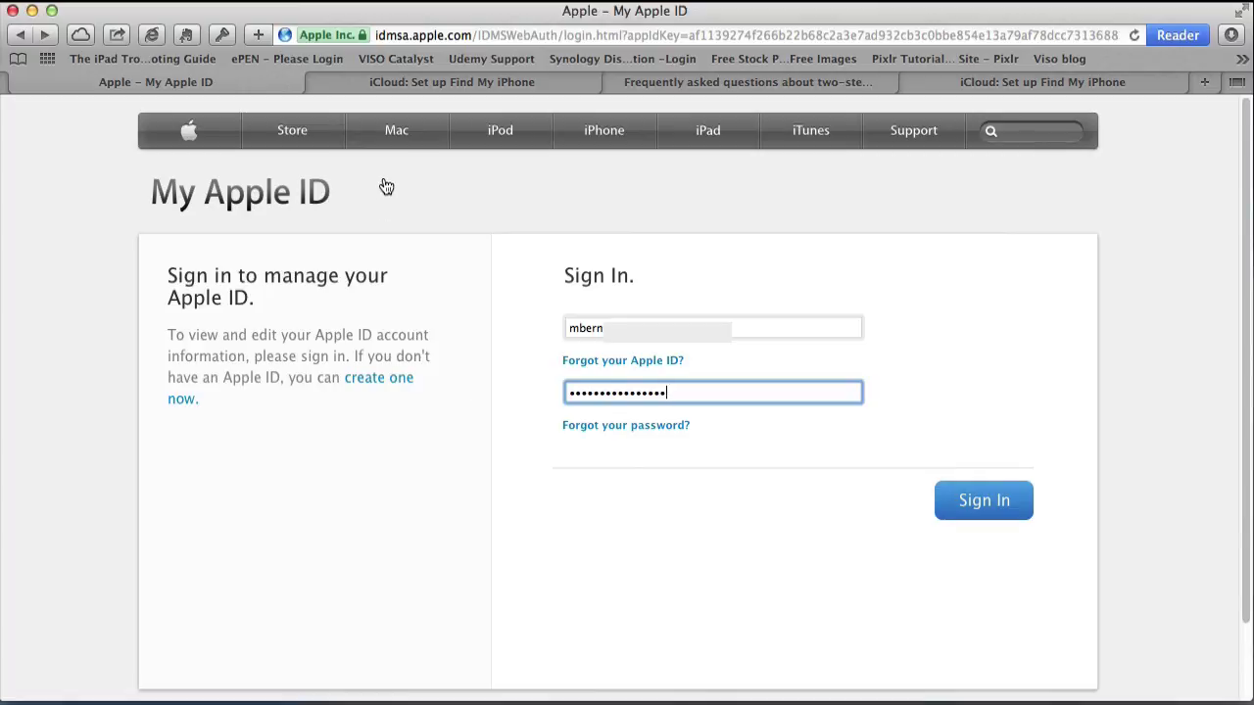
# Step: Submit the filled-in sign-in form to reach the Verify your identity page
pyautogui.click(976, 507)
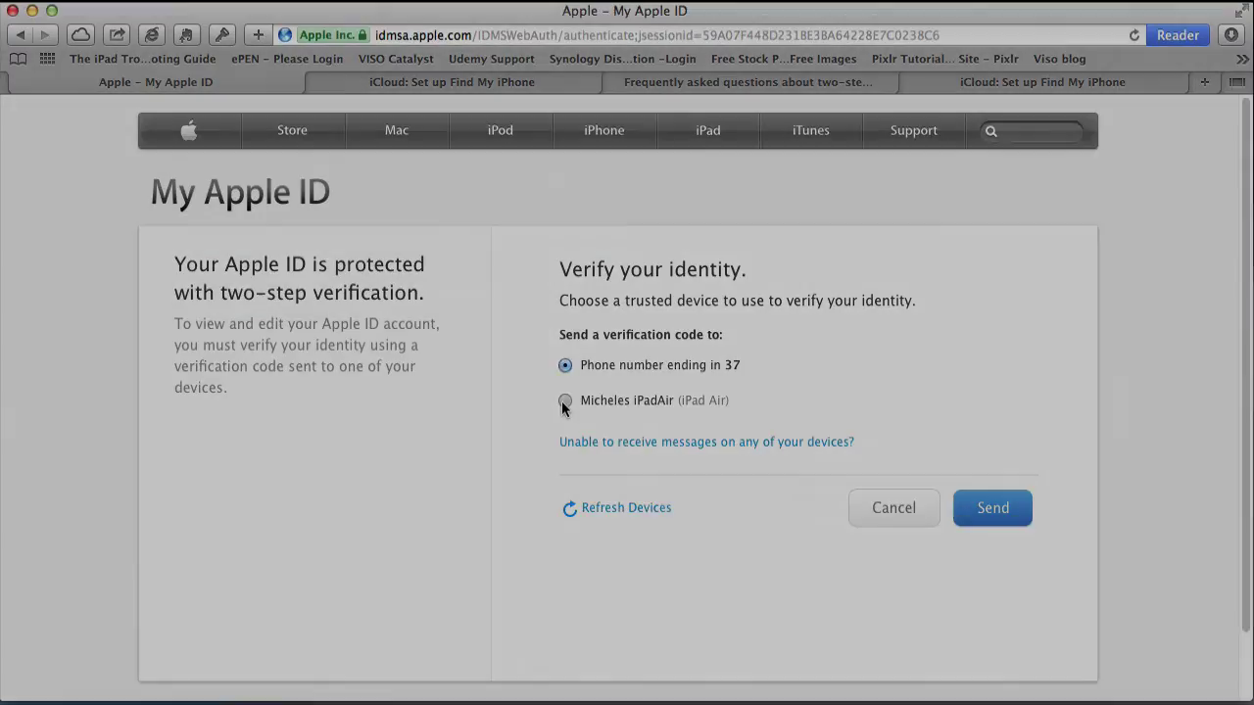
# Step: Send a verification code to the iPad Air and enter it to complete sign-in
pyautogui.click(565, 401)
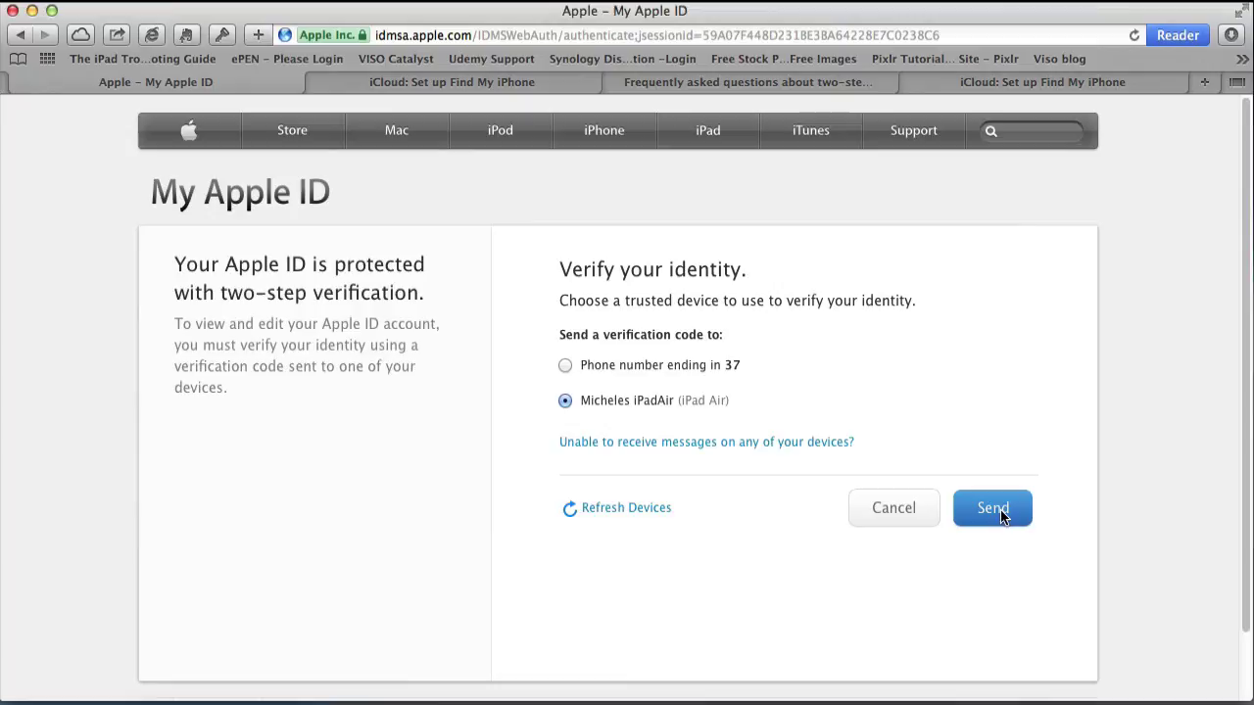
pyautogui.click(994, 510)
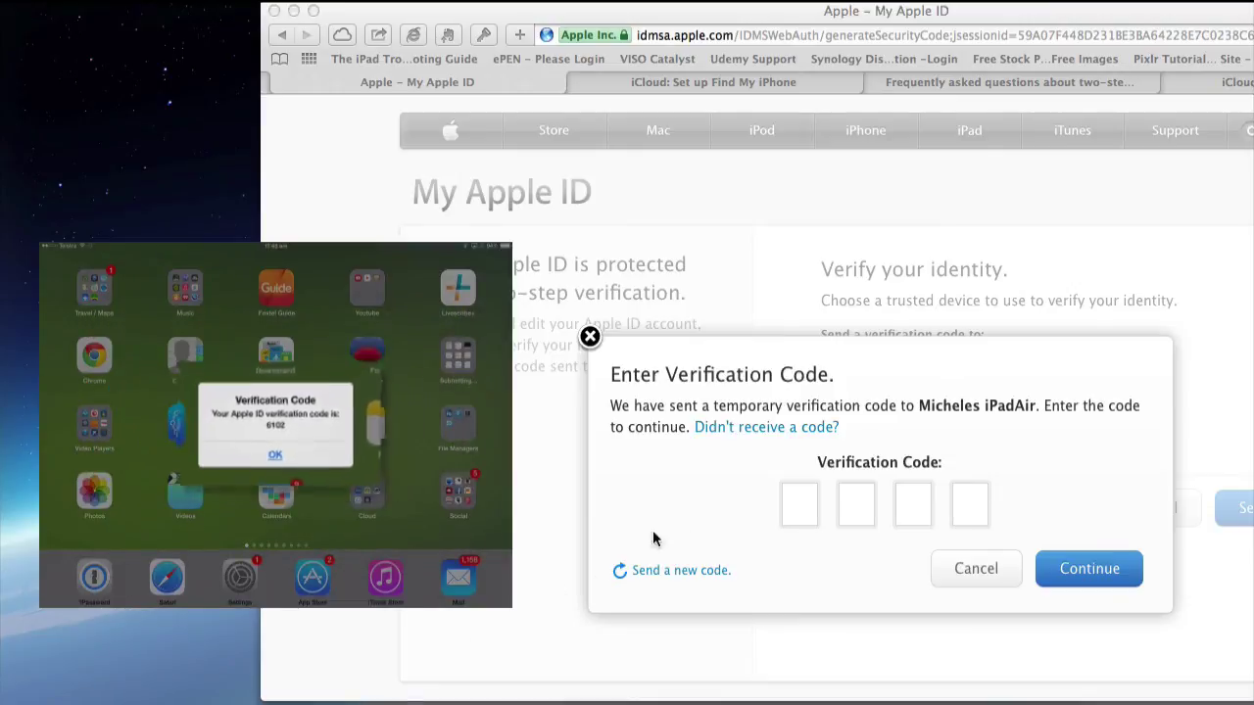
pyautogui.click(806, 508)
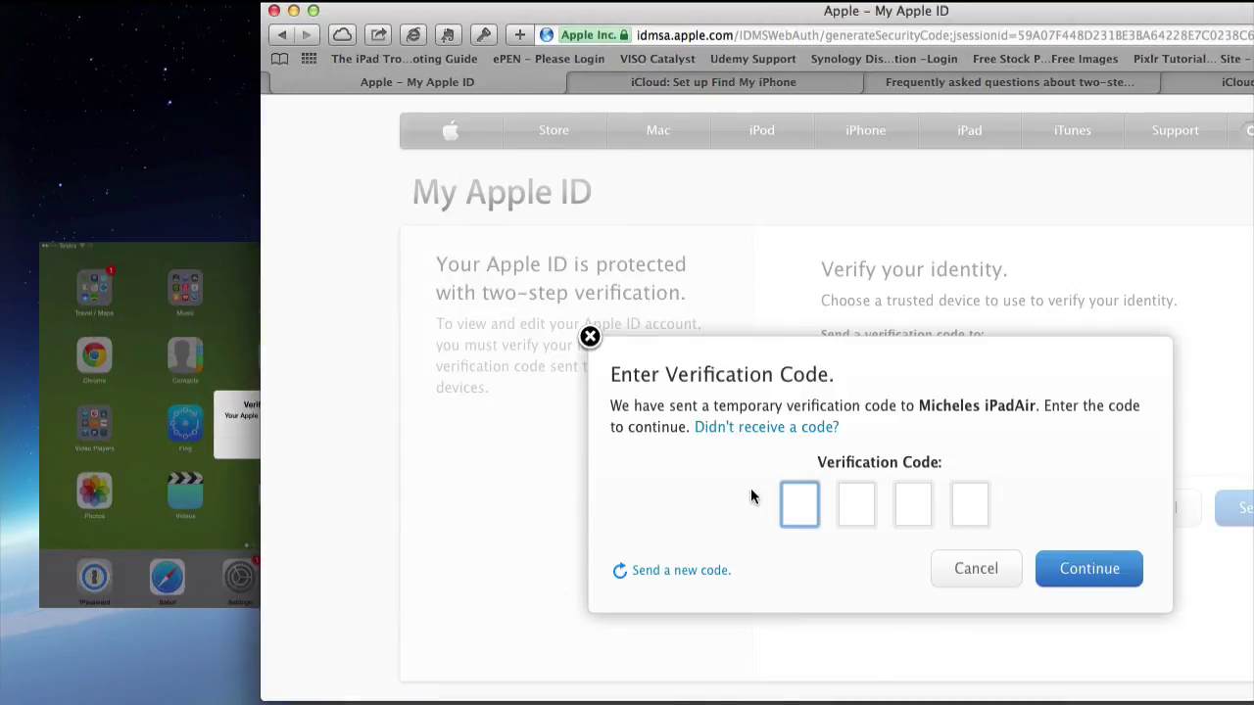
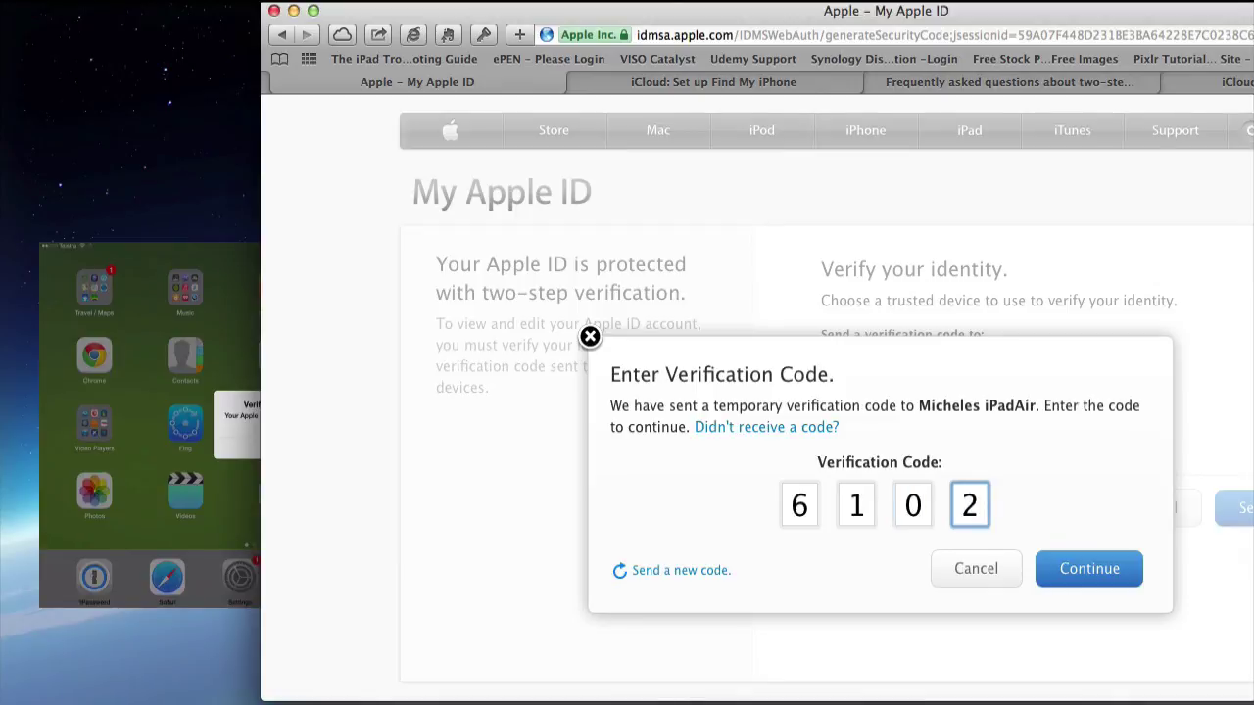
pyautogui.click(218, 510)
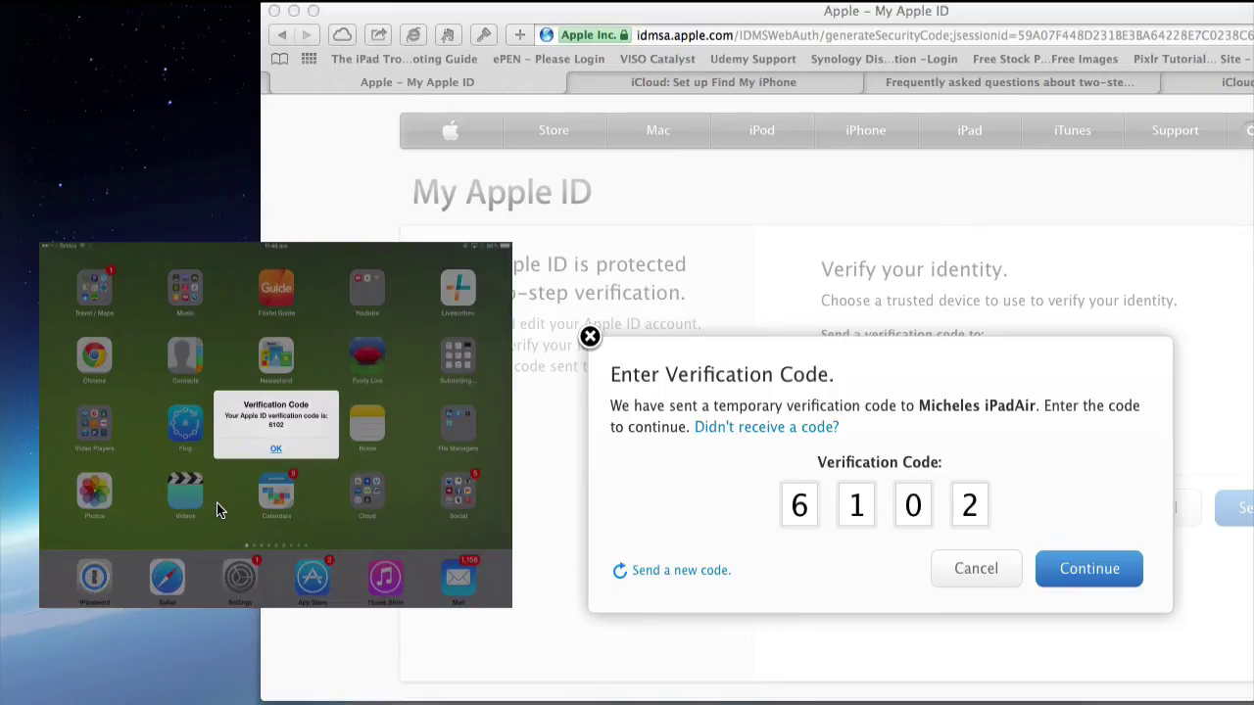
pyautogui.click(1075, 576)
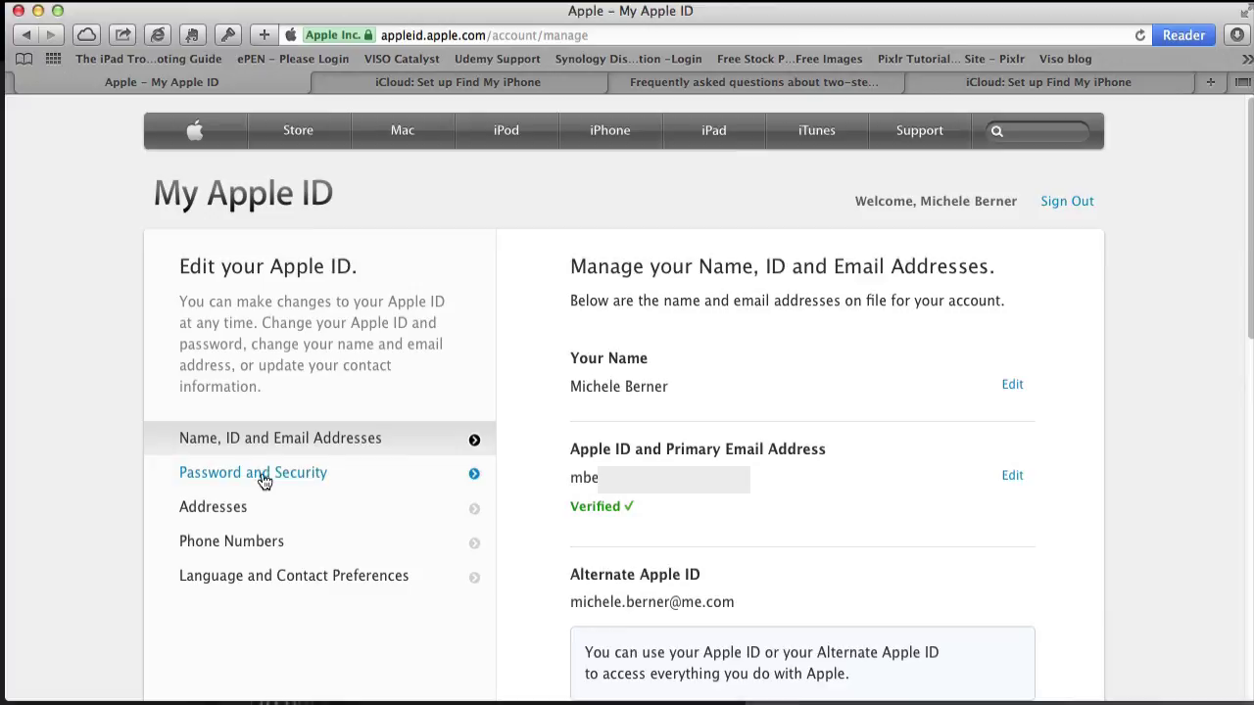
# Step: Open Password and Security and check that two-step verification is on with 2 trusted devices
pyautogui.click(226, 481)
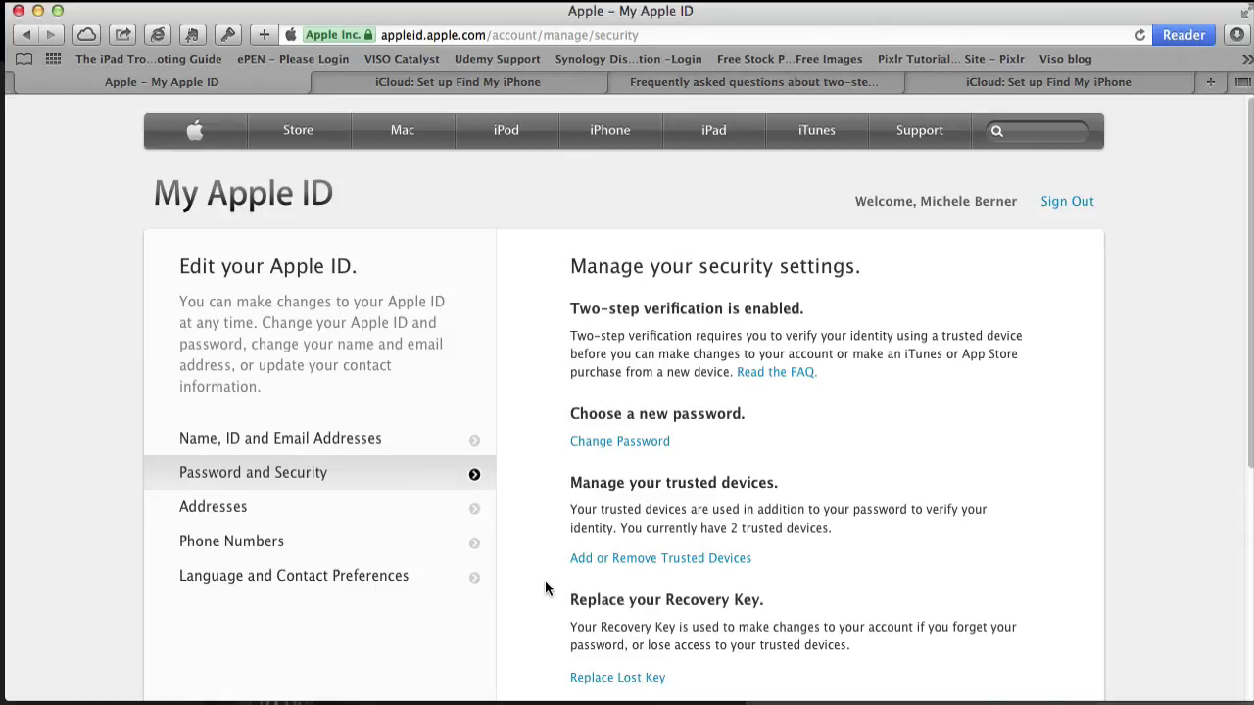
pyautogui.scroll(-3, 545, 580)
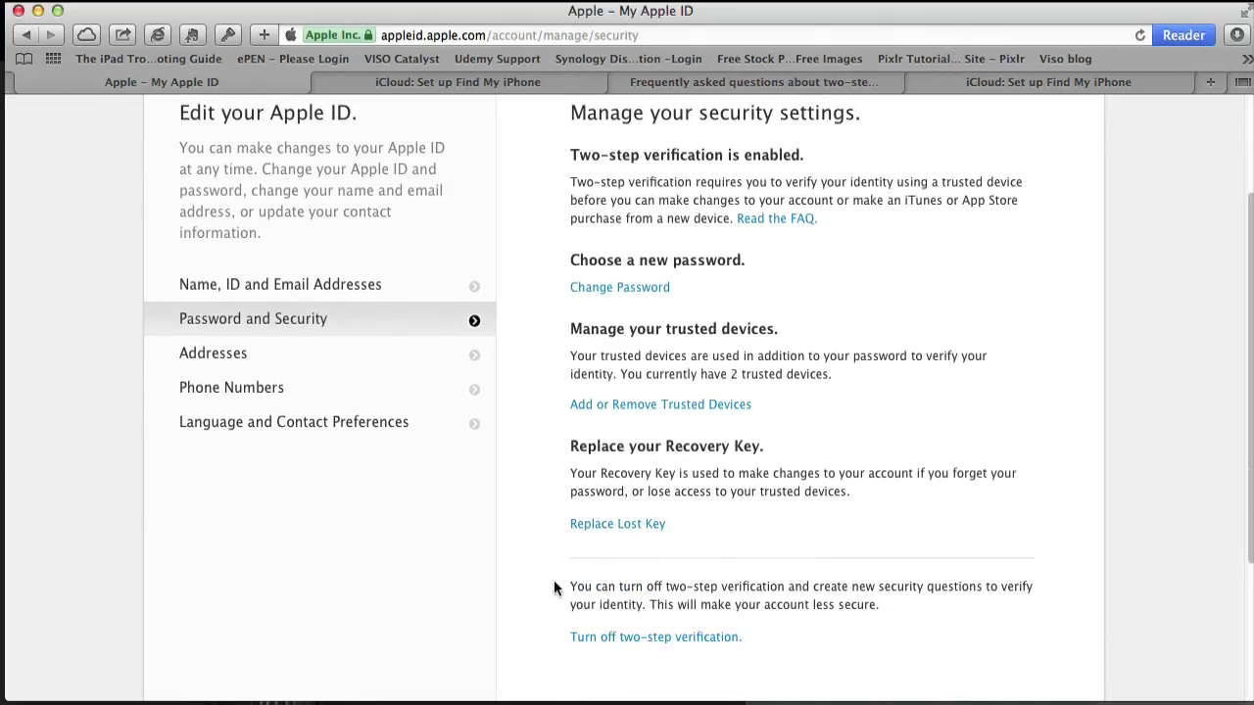